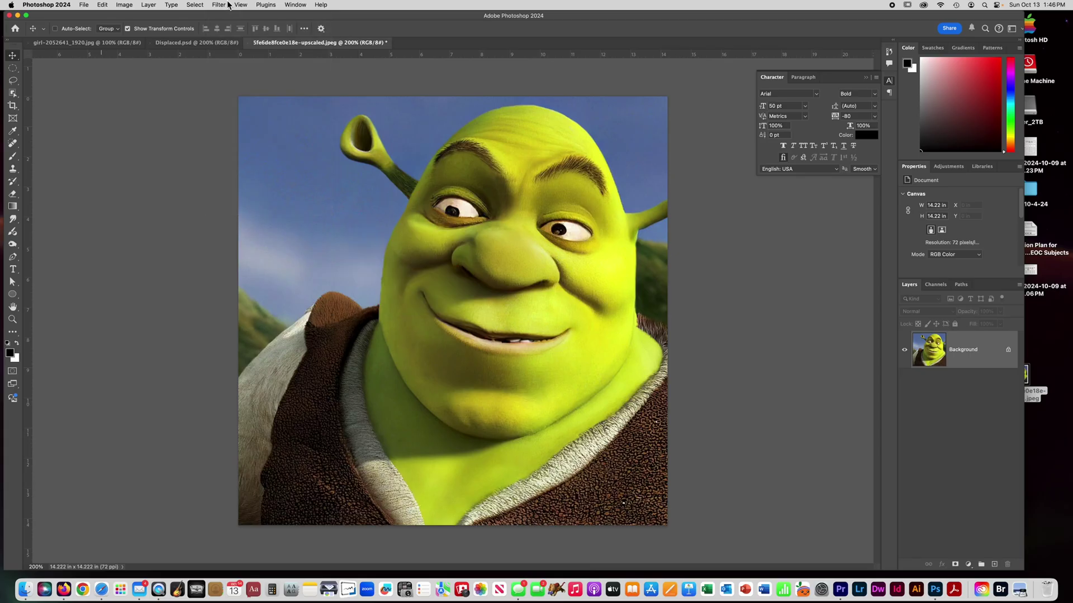
Step: Set a Gaussian Blur with a 15-pixel radius on the Shrek portrait
{"action": "left_click", "coordinate": [227, 4]}
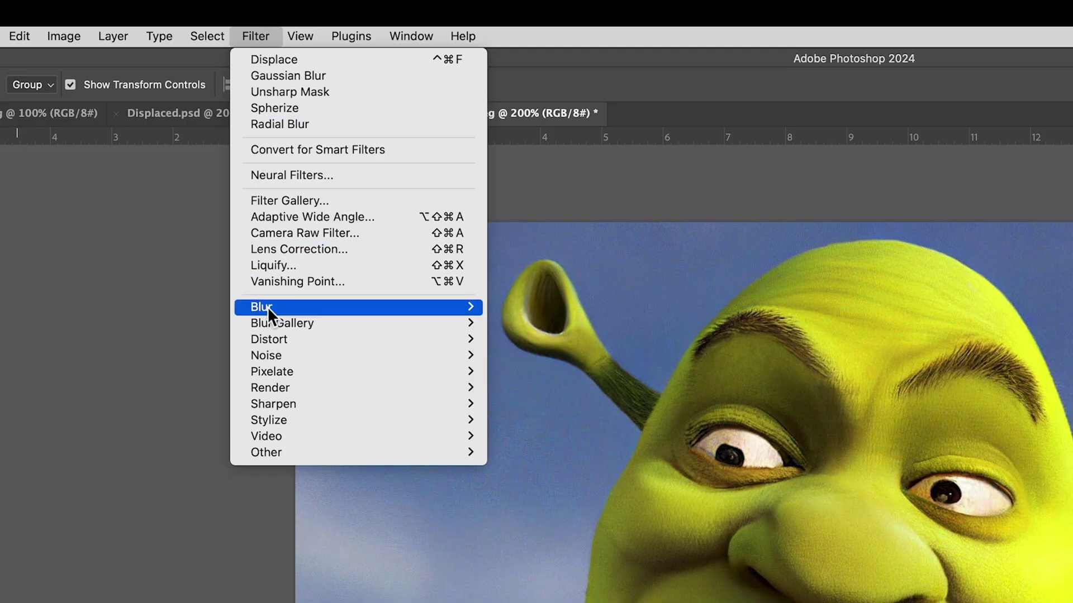
{"action": "mouse_move", "coordinate": [267, 307]}
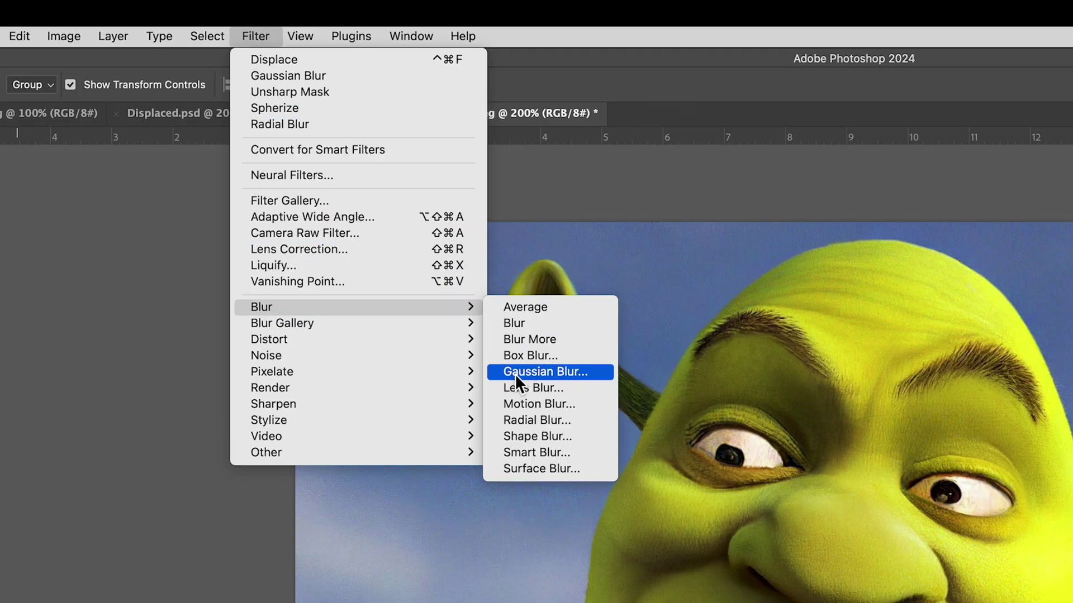
{"action": "left_click", "coordinate": [546, 371]}
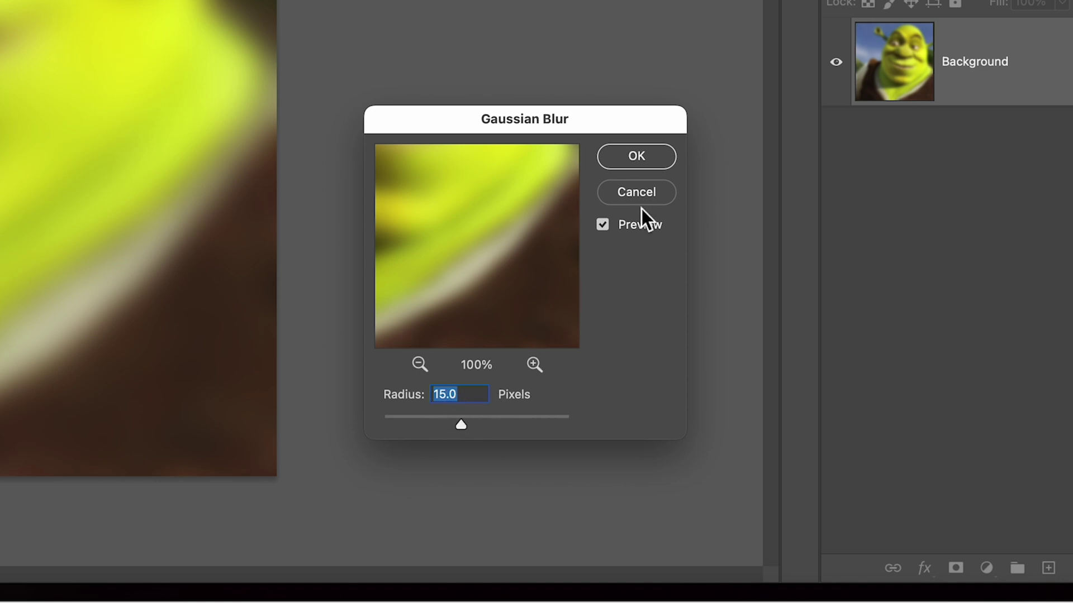
Step: Apply the 15-pixel blur and save the image to the Desktop as Displace.psd in Photoshop format
{"action": "left_click", "coordinate": [641, 156]}
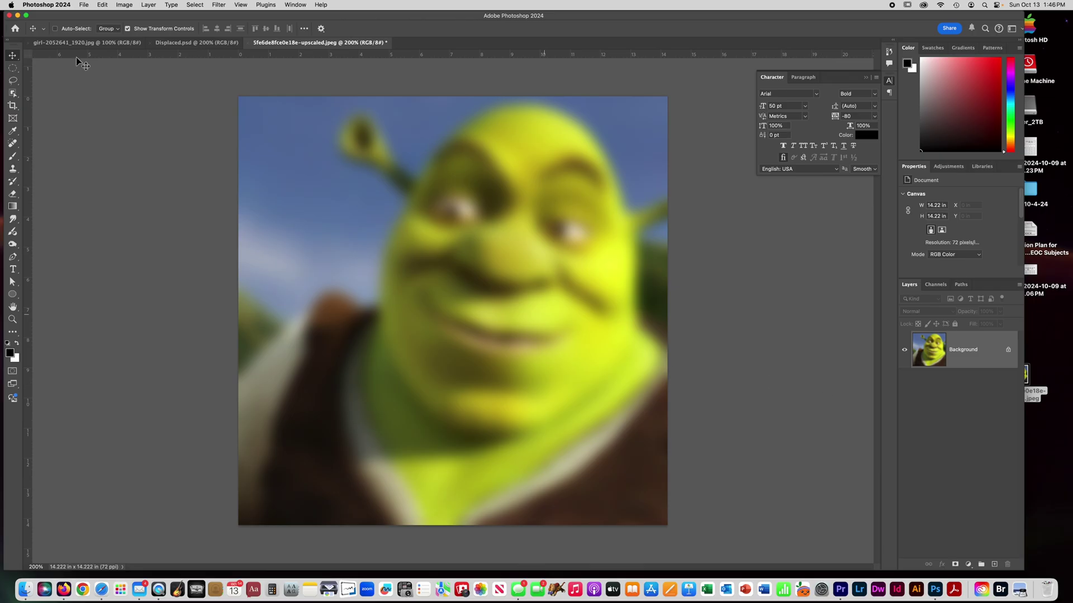
{"action": "left_click", "coordinate": [81, 5]}
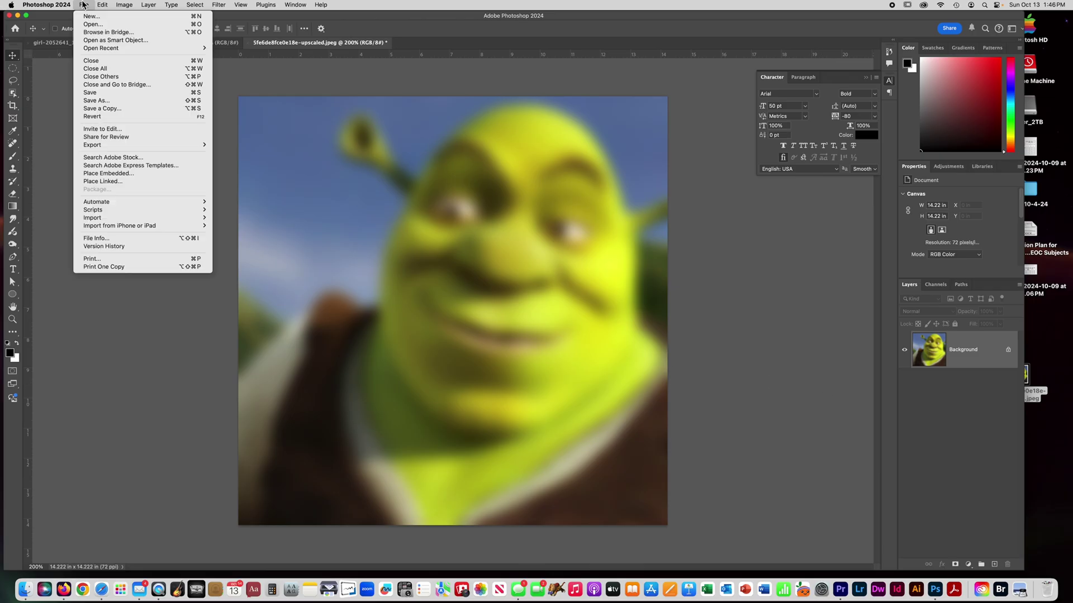
{"action": "left_click", "coordinate": [97, 101]}
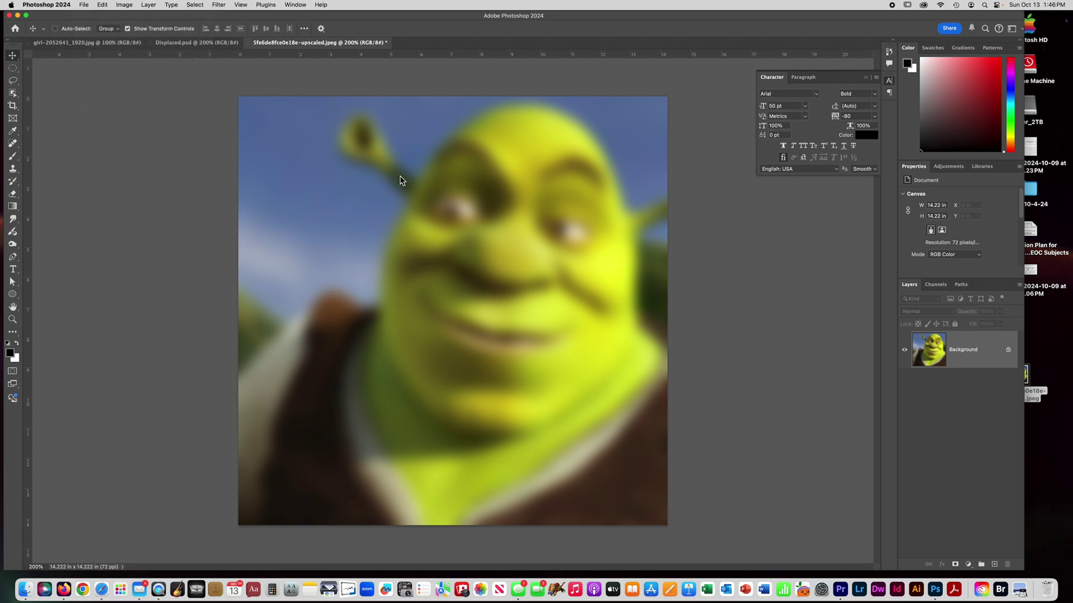
{"action": "type", "text": "Displace.jpg"}
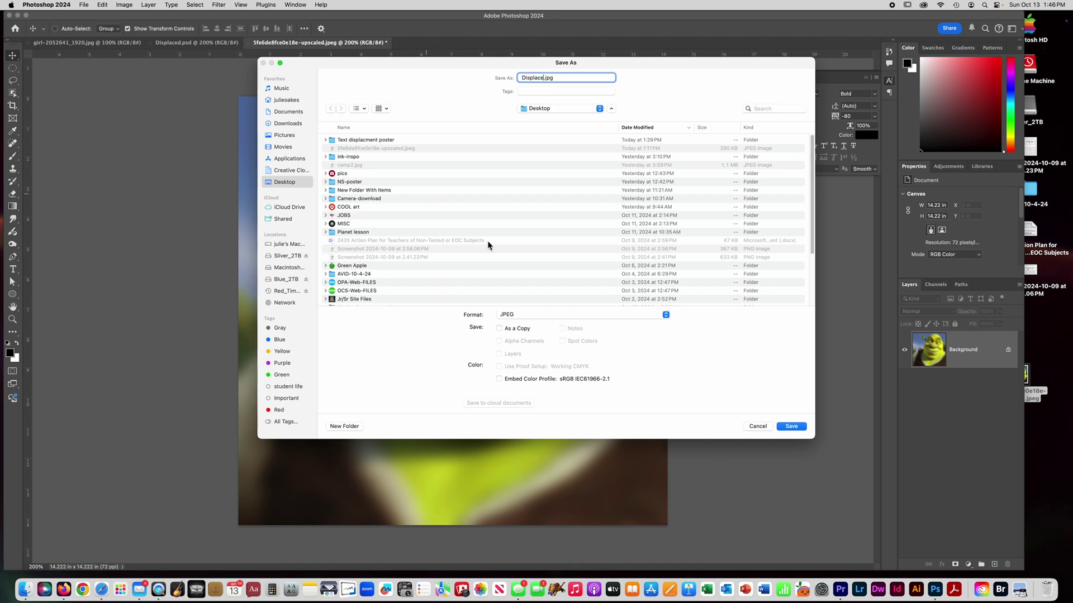
{"action": "left_click", "coordinate": [540, 315]}
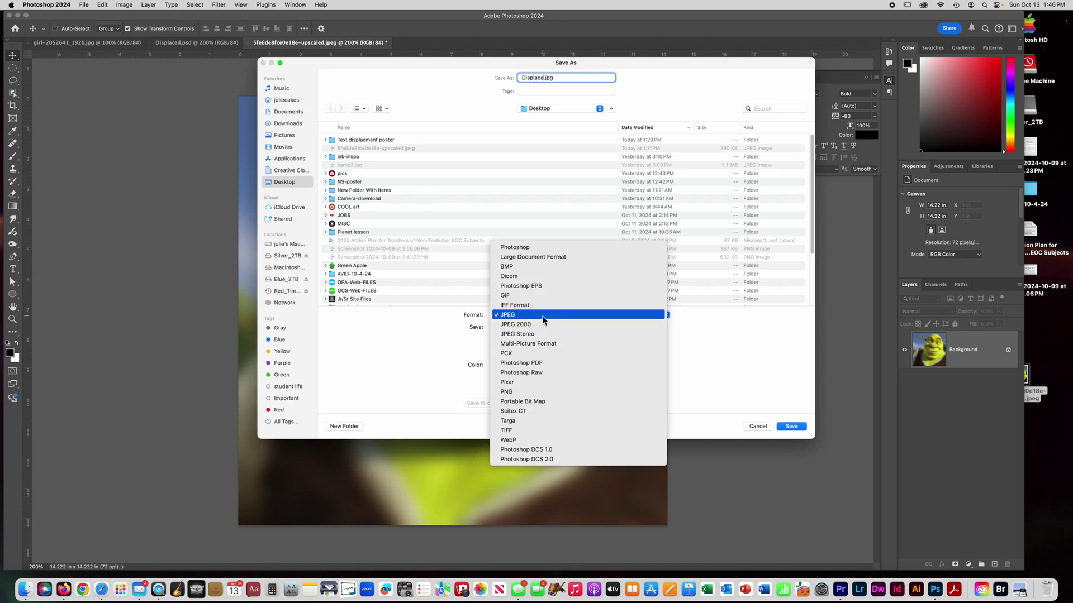
{"action": "left_click", "coordinate": [539, 247]}
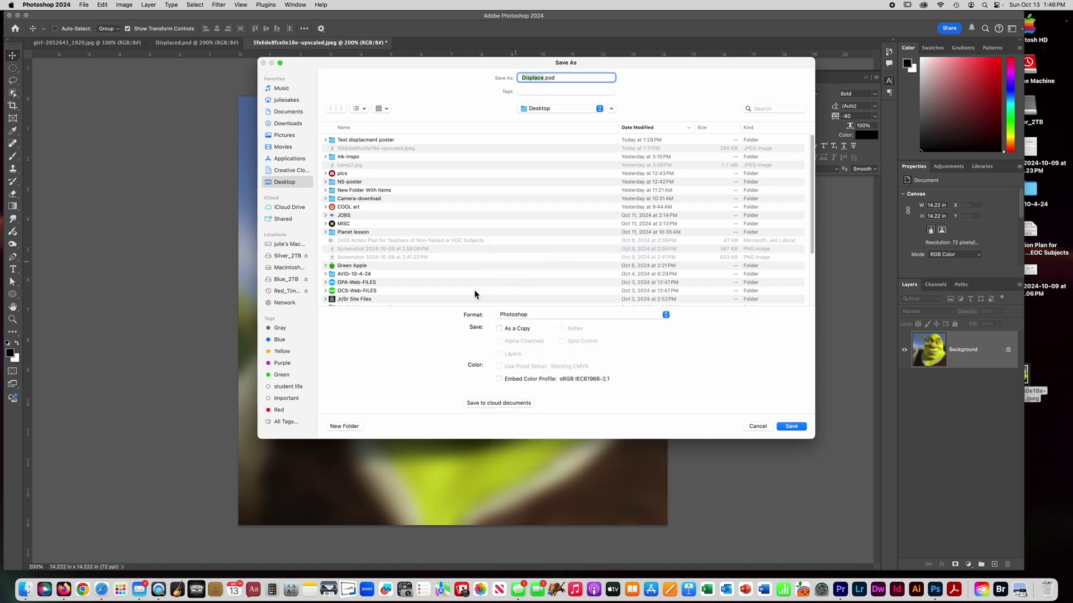
{"action": "left_click", "coordinate": [511, 315]}
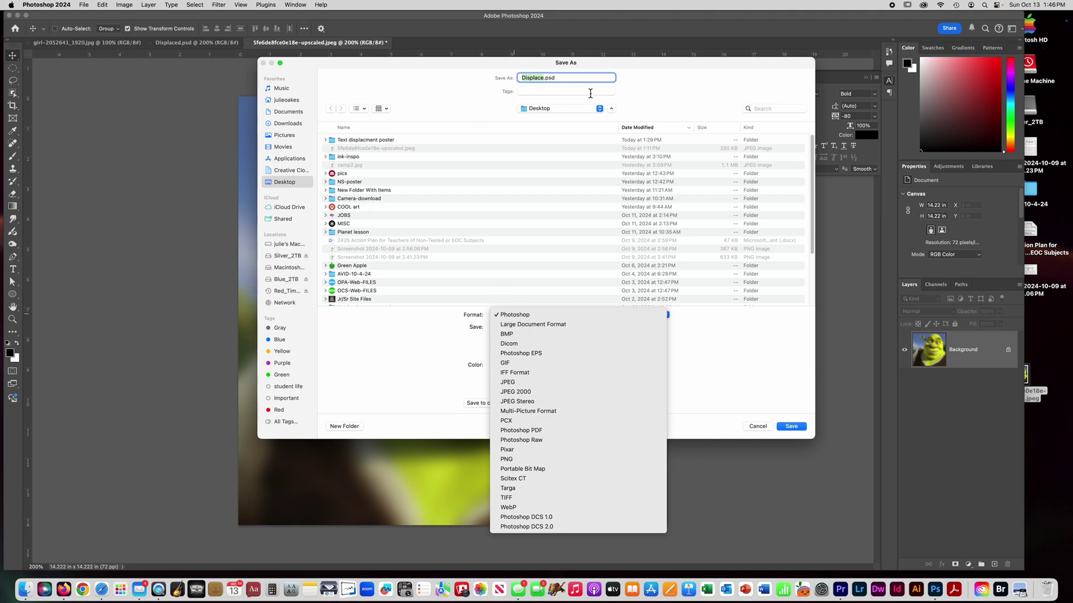
{"action": "left_click", "coordinate": [788, 428]}
{"action": "left_click", "coordinate": [788, 428]}
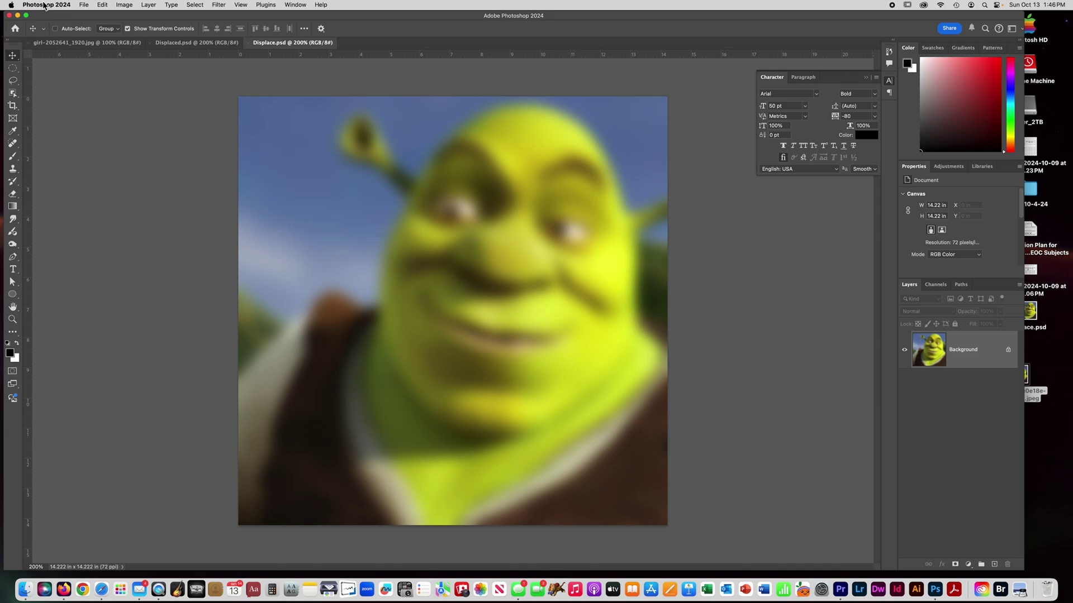
Step: Reopen the sharp 5fe6e8fce0e18e-upscaled.jpeg in its own document and zoom in to 200%
{"action": "left_click", "coordinate": [84, 5]}
{"action": "mouse_move", "coordinate": [140, 48]}
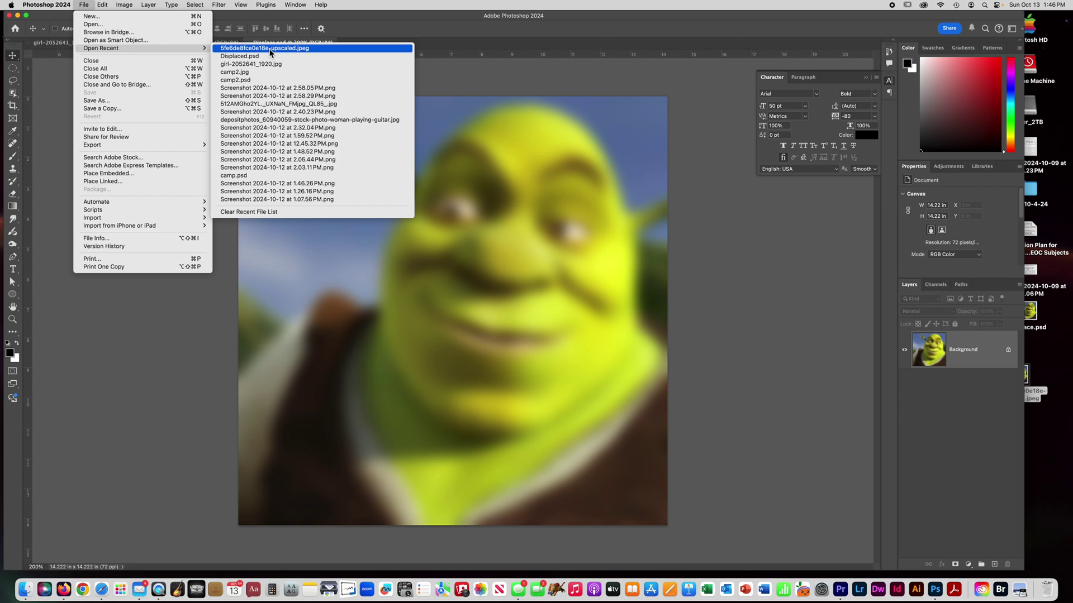
{"action": "left_click", "coordinate": [271, 47]}
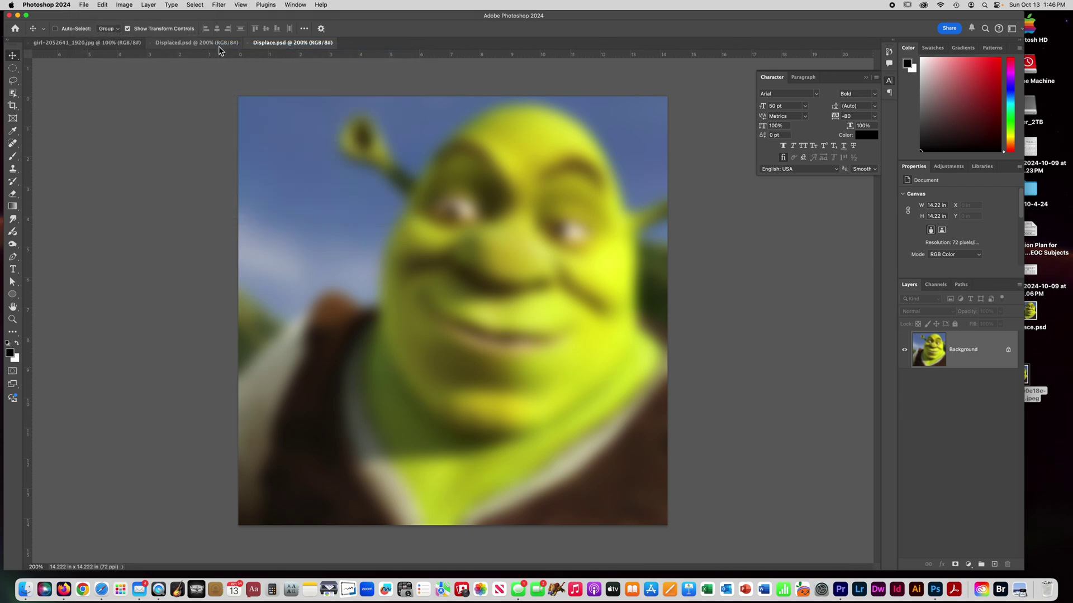
{"action": "key", "text": "super+o"}
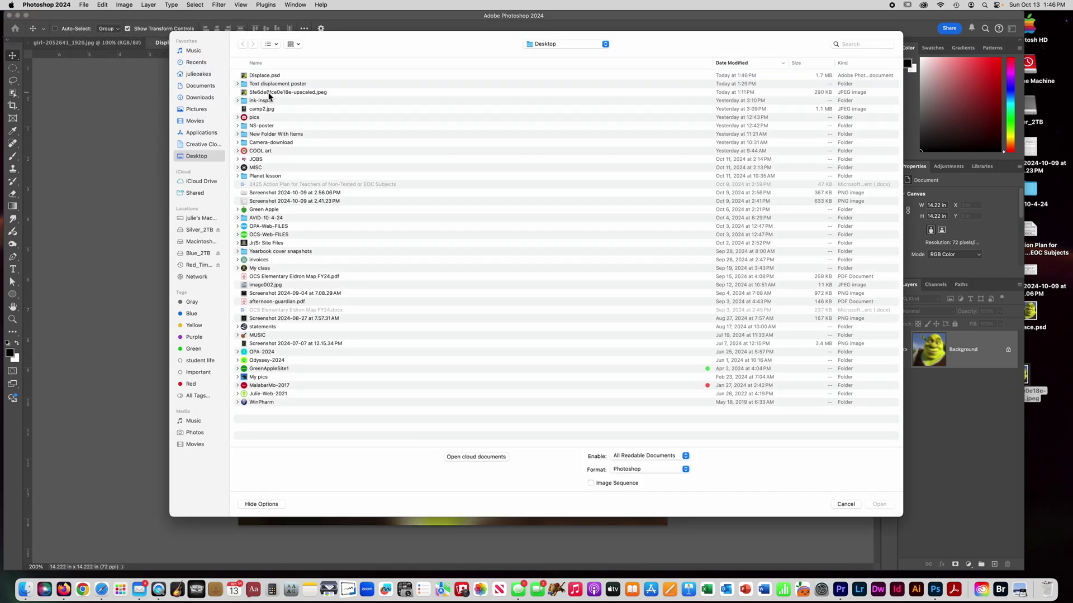
{"action": "double_click", "coordinate": [269, 92]}
{"action": "key", "text": "super+plus"}
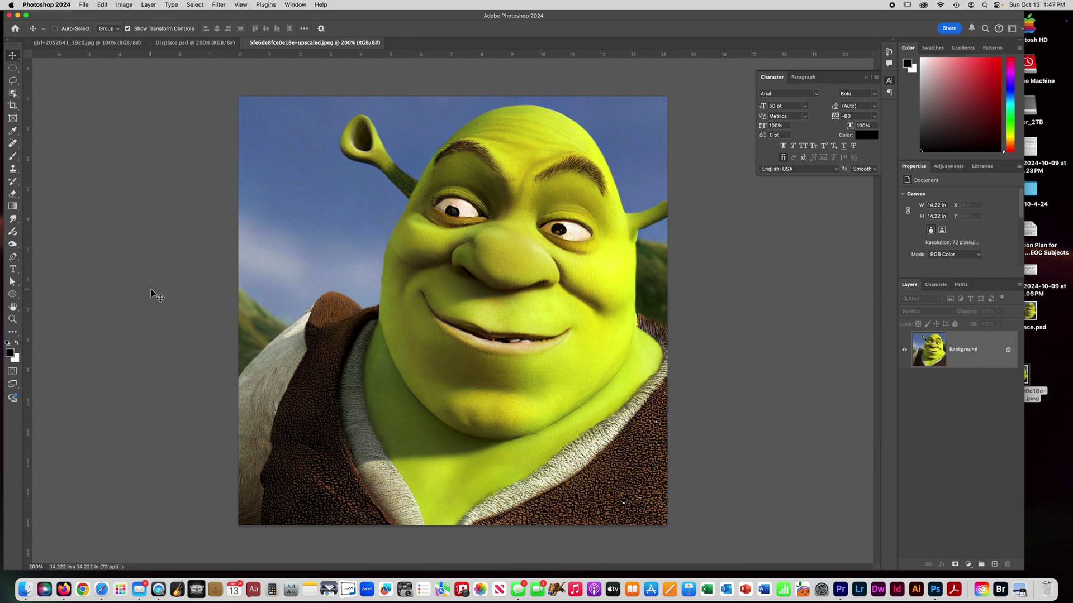
Step: Switch to the Genius All Star lyrics page in Safari and select the opening lines of Verse 1
{"action": "left_click", "coordinate": [101, 589]}
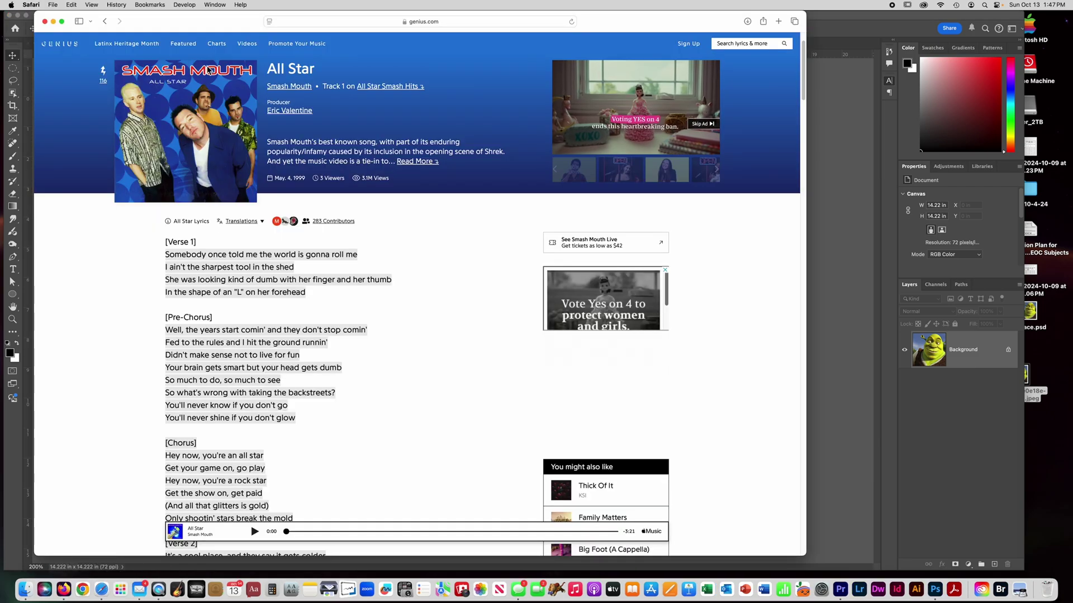
{"action": "scroll", "coordinate": [207, 70], "scroll_direction": "down", "scroll_amount": 2}
{"action": "left_click_drag", "start_coordinate": [165, 198], "coordinate": [217, 250]}
{"action": "left_click", "coordinate": [140, 184]}
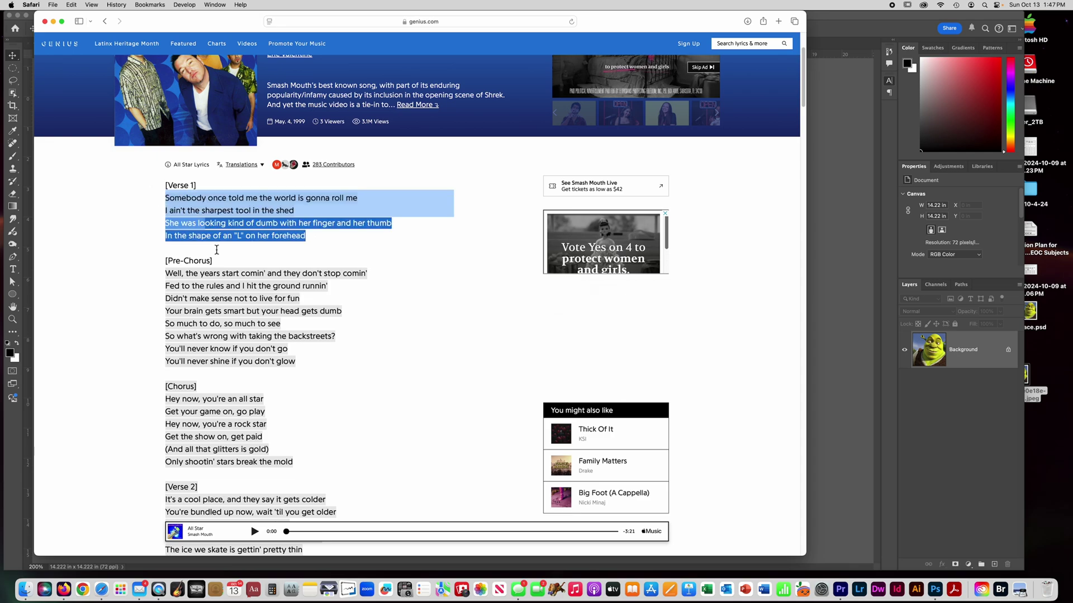
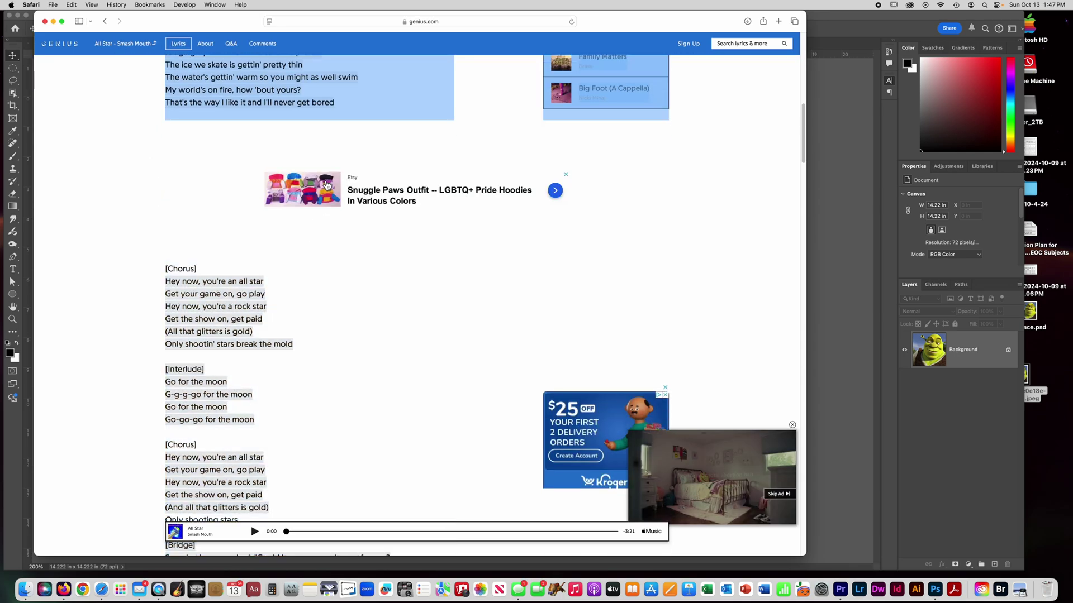
Step: Select the All Star lyrics on the Genius page from Verse 1 through the Bridge
{"action": "left_click_drag", "start_coordinate": [327, 185], "coordinate": [418, 360]}
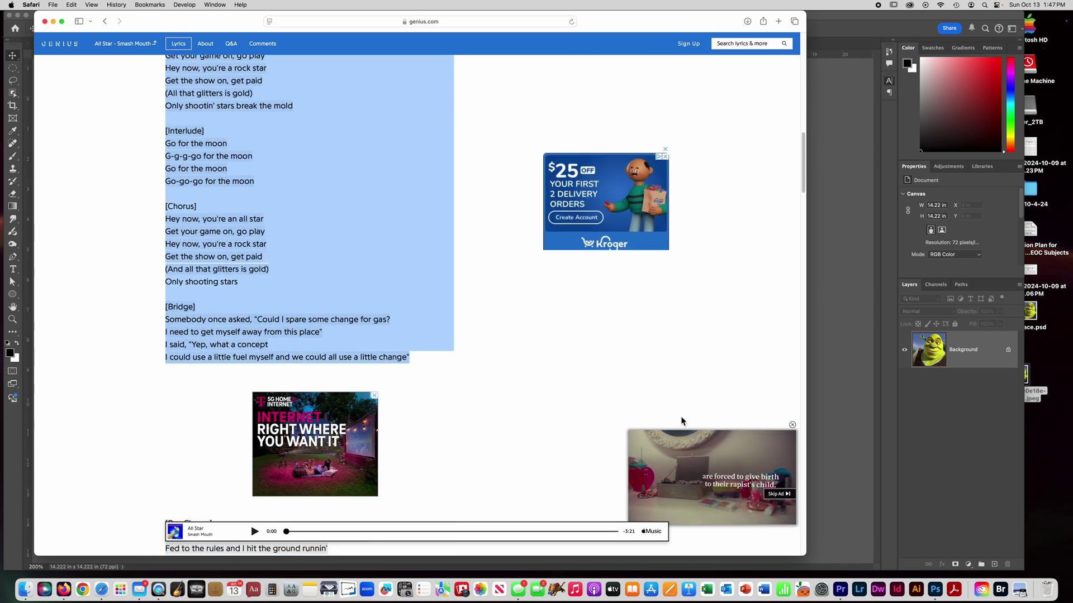
Step: In Photoshop, draw a Type tool paragraph box from the Shrek image's top-left to bottom-right corner
{"action": "left_click", "coordinate": [935, 589]}
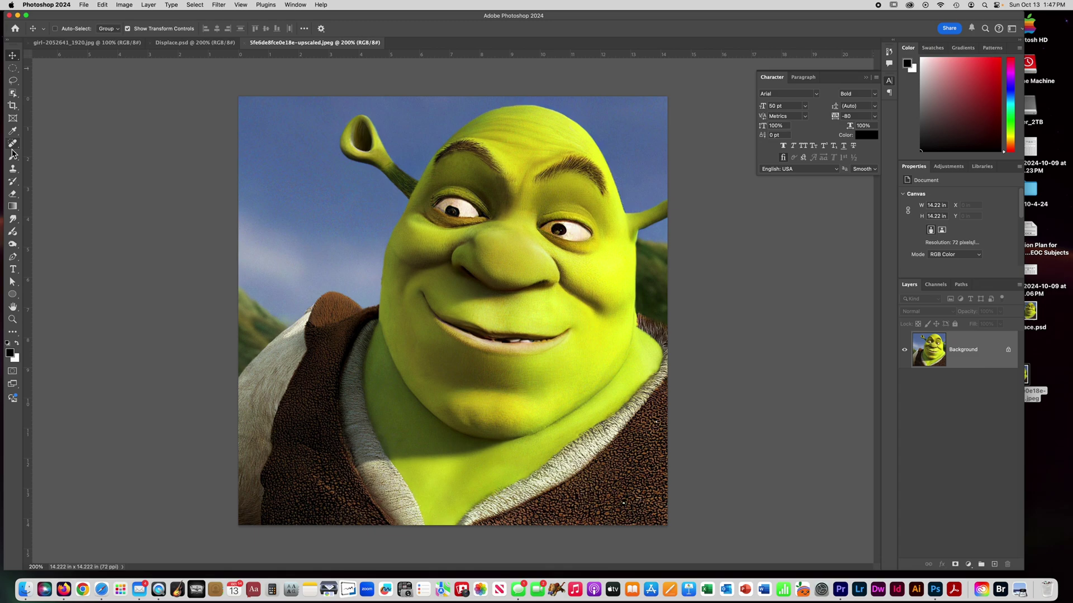
{"action": "left_click", "coordinate": [13, 270]}
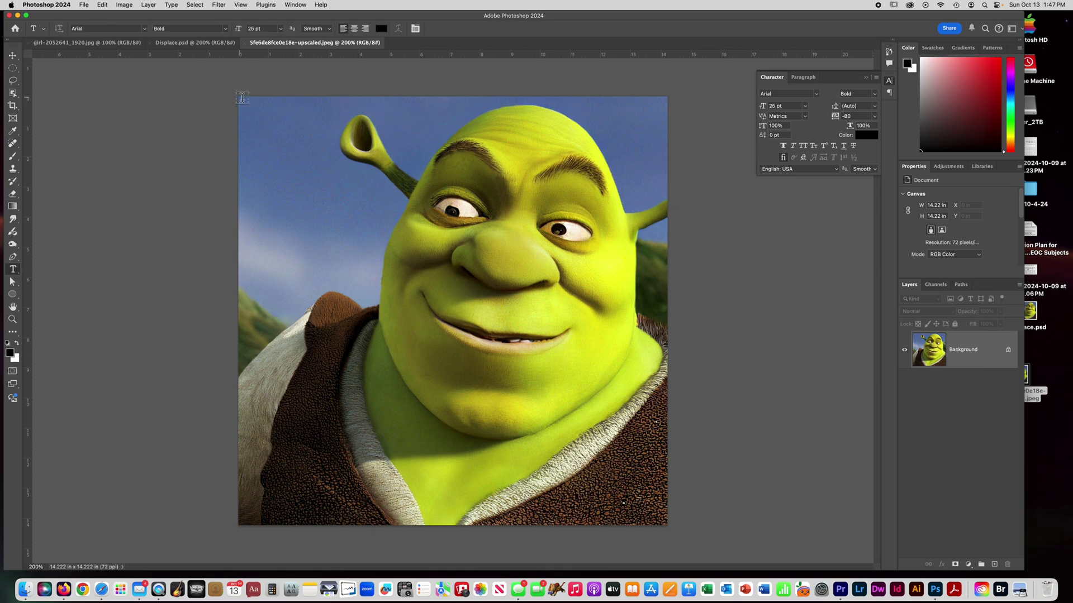
{"action": "left_click_drag", "start_coordinate": [242, 98], "coordinate": [669, 526]}
{"action": "left_click", "coordinate": [347, 127]}
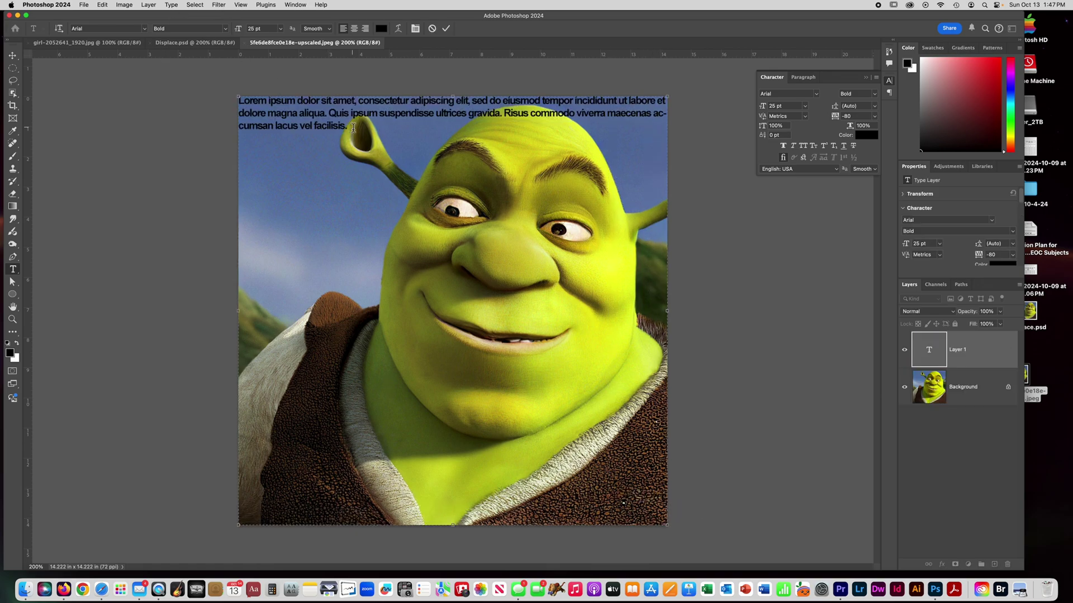
Step: Replace all the placeholder text with the copied All Star lyrics
{"action": "double_click", "coordinate": [335, 127]}
{"action": "key", "text": "super+a"}
{"action": "key", "text": "super+v"}
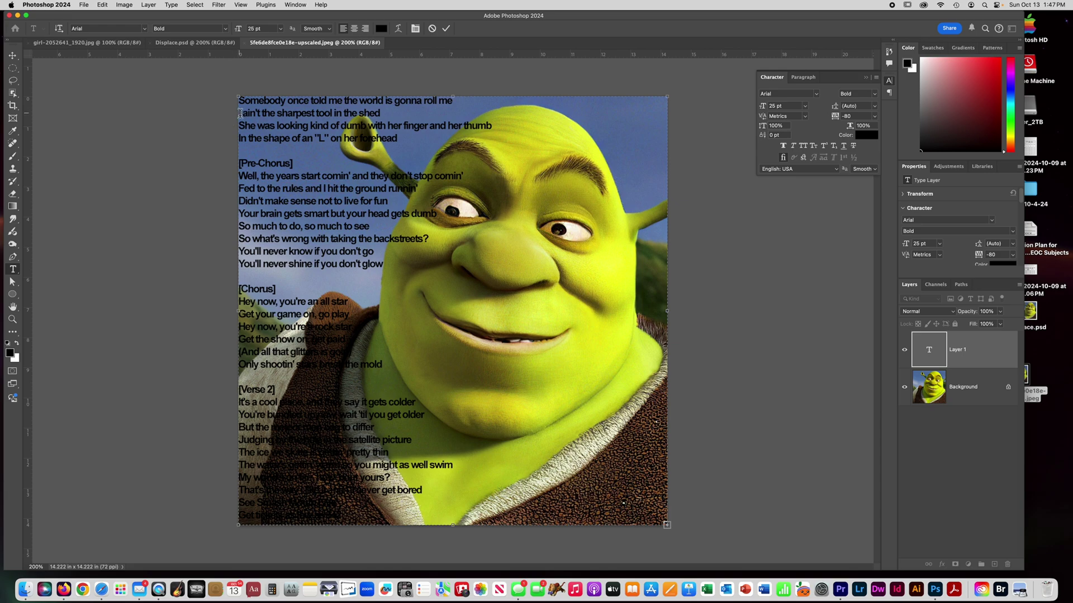
Step: Join the opening verse lines and delete the [Pre-Chorus] heading and its empty line
{"action": "key", "text": "BackSpace"}
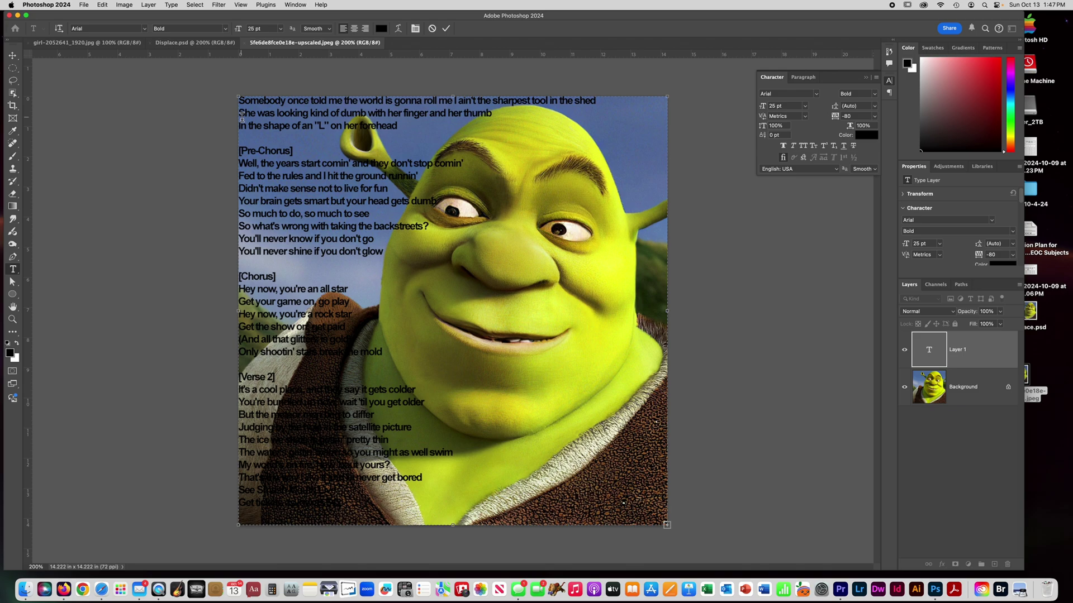
{"action": "key", "text": "BackSpace"}
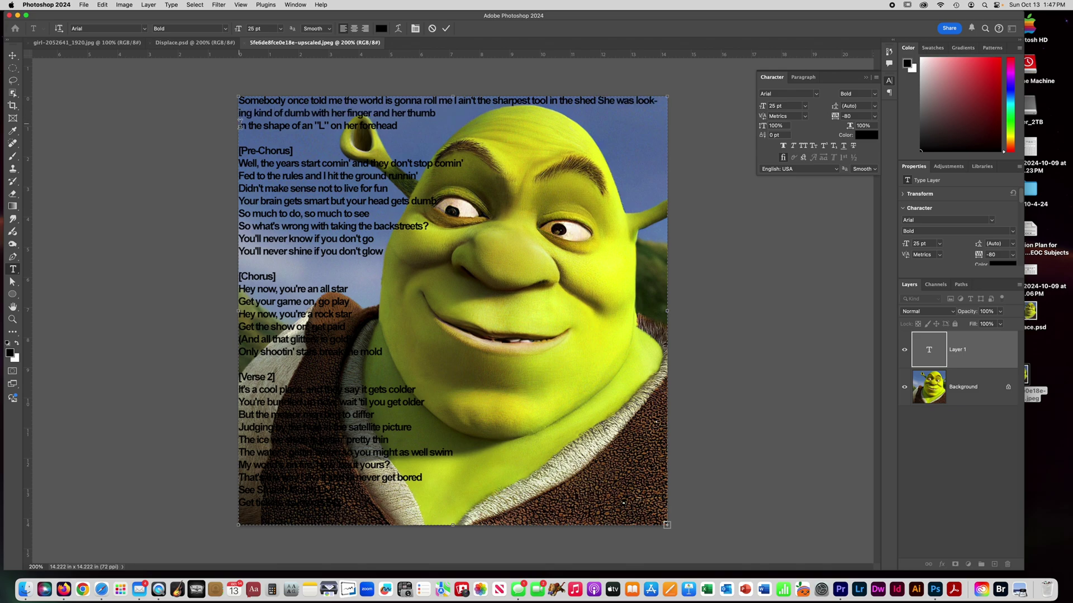
{"action": "key", "text": "BackSpace"}
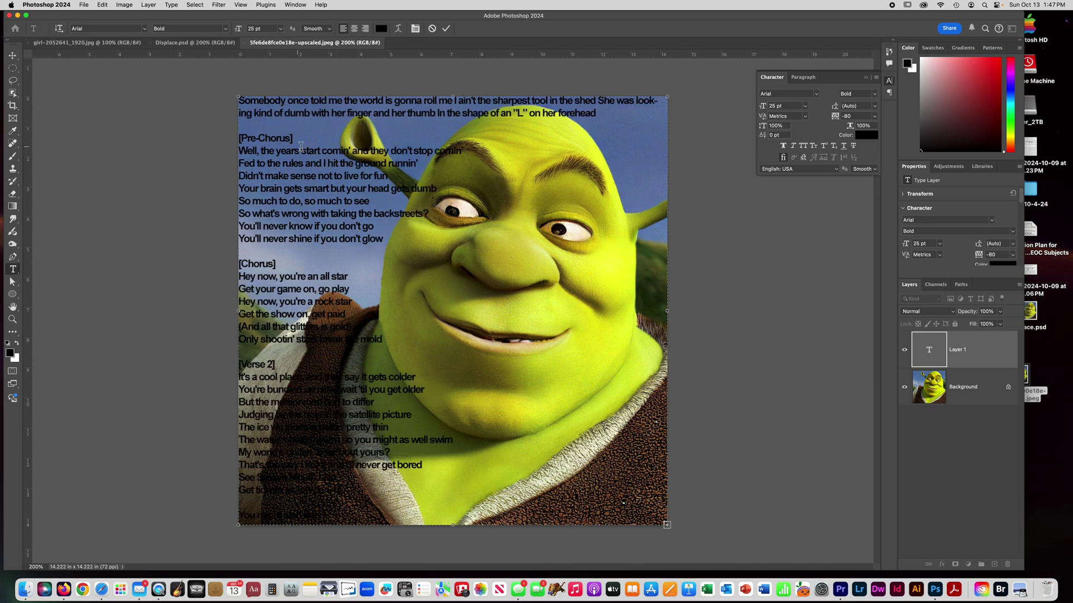
{"action": "left_click_drag", "start_coordinate": [299, 139], "coordinate": [220, 139]}
{"action": "key", "text": "BackSpace"}
{"action": "left_click", "coordinate": [240, 150]}
{"action": "key", "text": "BackSpace"}
{"action": "key", "text": "BackSpace"}
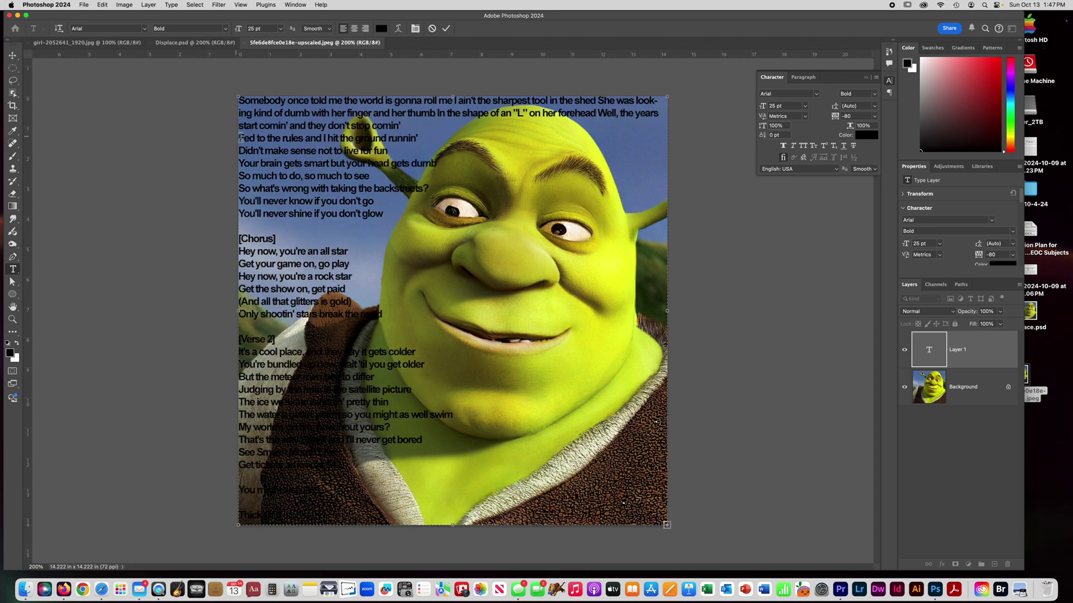
{"action": "left_click", "coordinate": [236, 140]}
{"action": "key", "text": "BackSpace"}
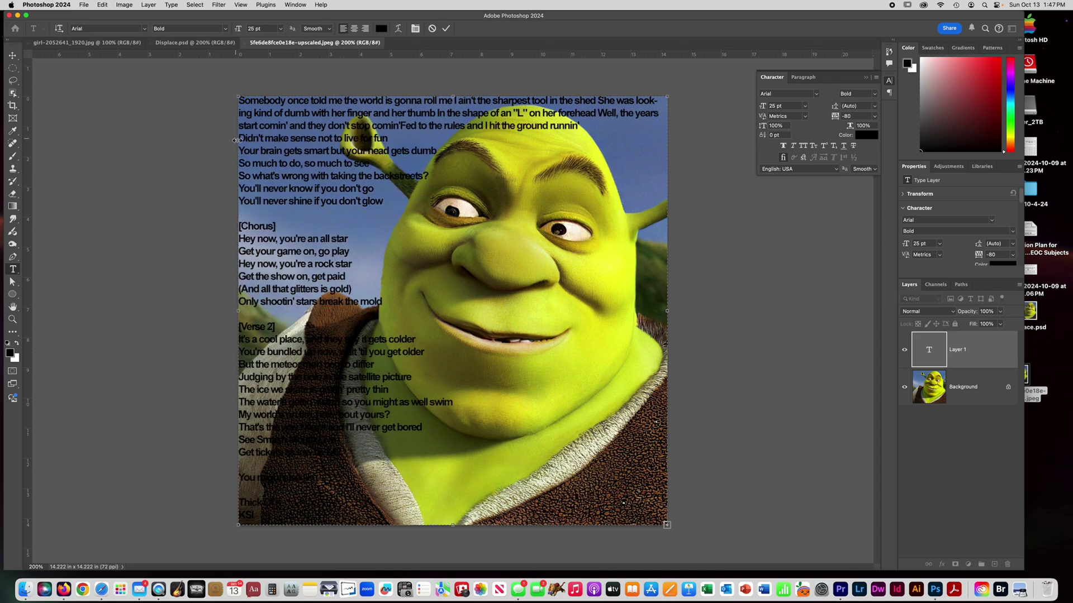
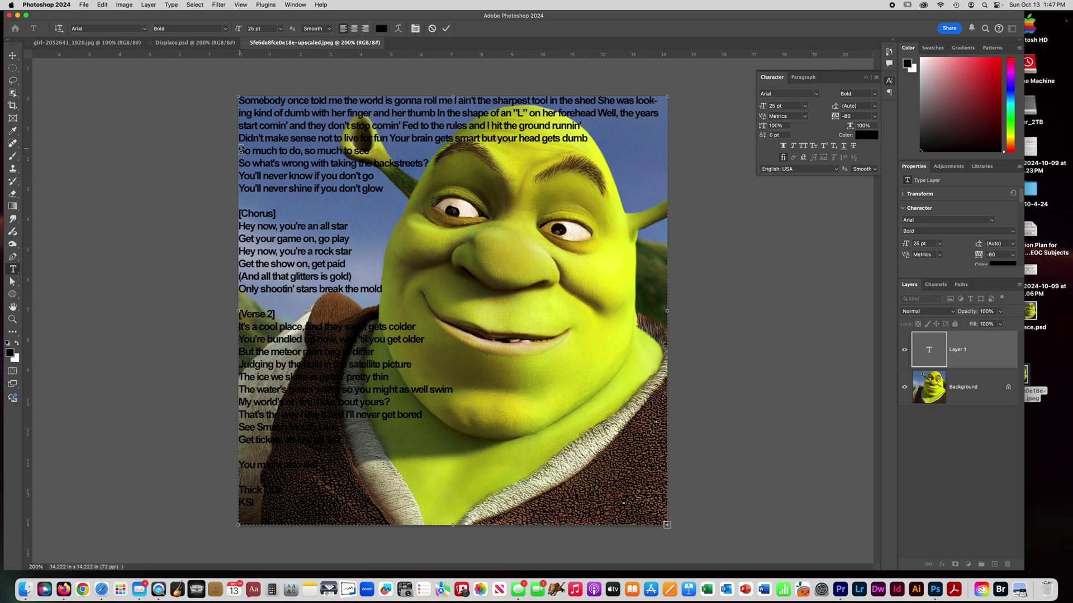
Step: Remove the line breaks before 'So much to do', the backstreets line, 'You'll never know' and 'Didn't make sense'
{"action": "left_click", "coordinate": [241, 151]}
{"action": "key", "text": "BackSpace"}
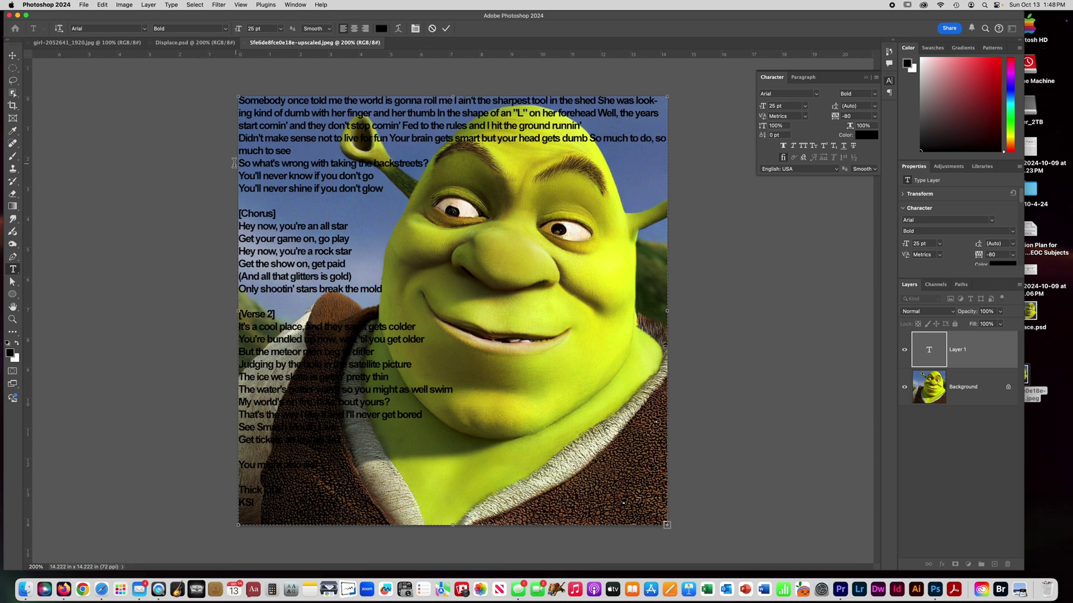
{"action": "left_click", "coordinate": [235, 164]}
{"action": "key", "text": "BackSpace"}
{"action": "left_click", "coordinate": [241, 164]}
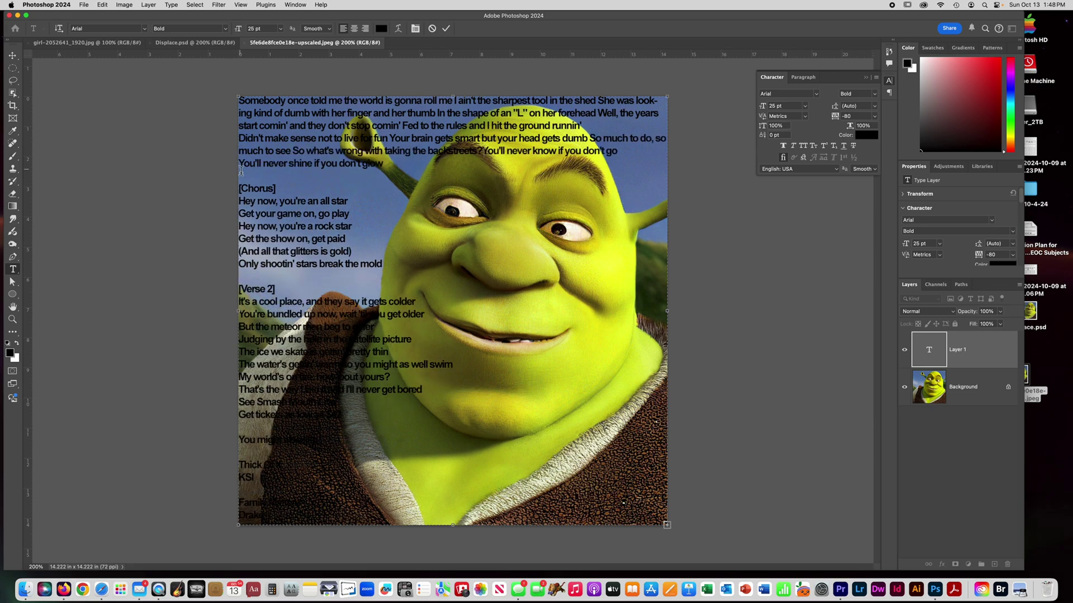
{"action": "key", "text": "BackSpace"}
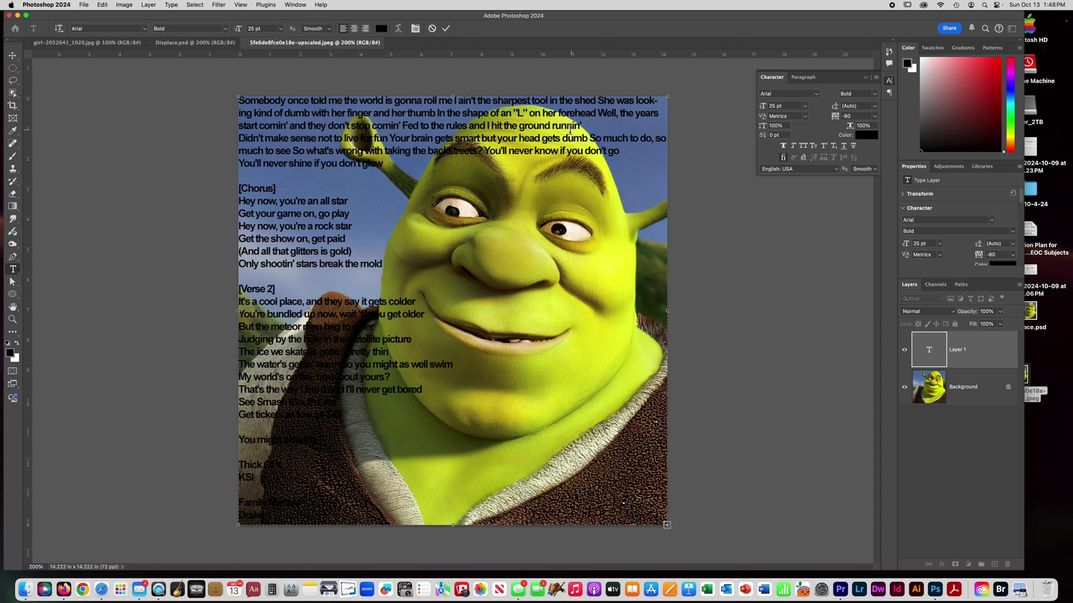
{"action": "left_click", "coordinate": [240, 139]}
{"action": "key", "text": "BackSpace"}
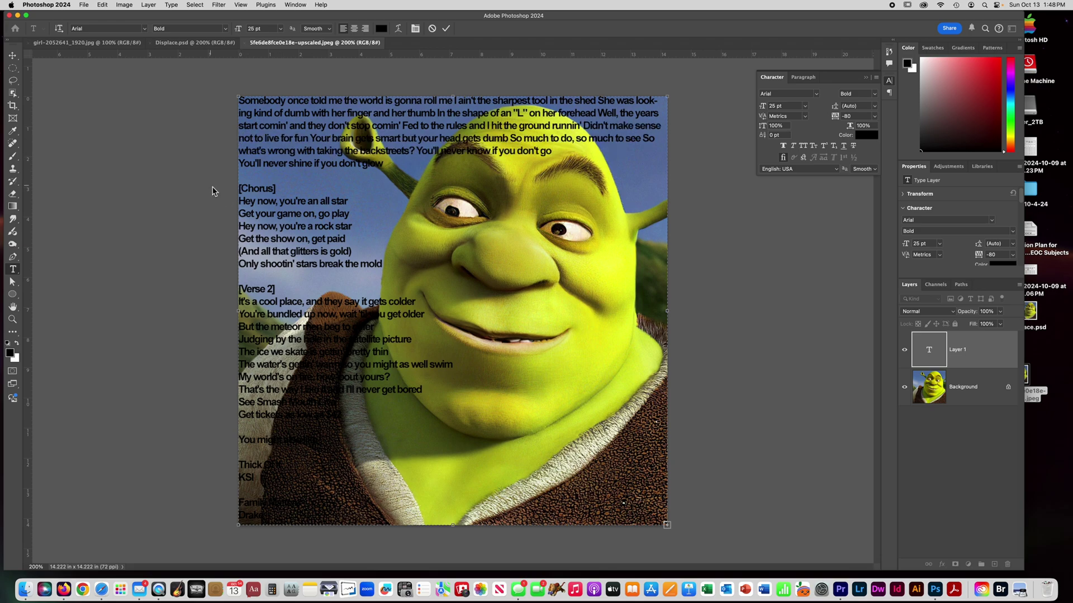
Step: Delete the [Chorus] heading and join the 'Hey now' chorus onto the verse
{"action": "left_click_drag", "start_coordinate": [282, 192], "coordinate": [220, 190]}
{"action": "key", "text": "BackSpace"}
{"action": "left_click", "coordinate": [240, 202]}
{"action": "key", "text": "BackSpace"}
{"action": "key", "text": "BackSpace"}
{"action": "key", "text": "BackSpace"}
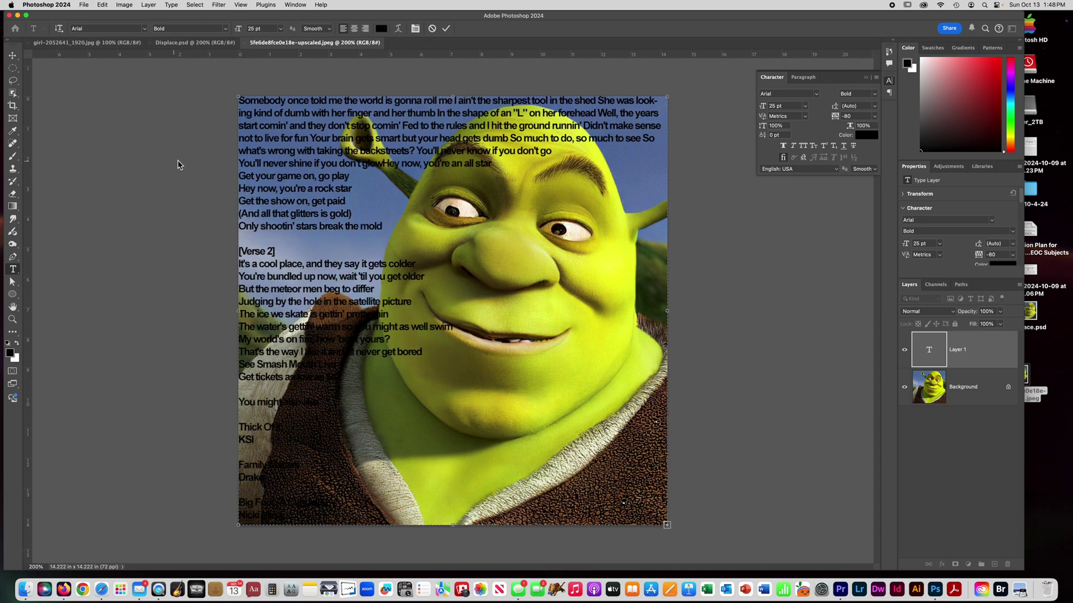
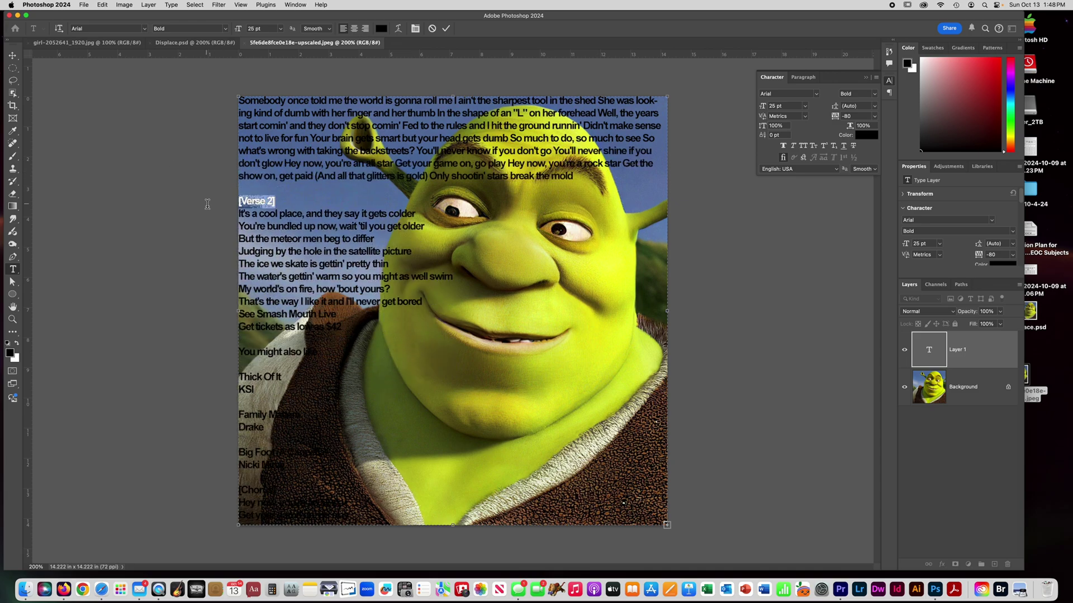
Step: Delete the [Verse 2] heading, join the verse lines, and remove the Smash Mouth and tickets lines
{"action": "key", "text": "BackSpace"}
{"action": "key", "text": "BackSpace"}
{"action": "key", "text": "BackSpace"}
{"action": "key", "text": "End"}
{"action": "key", "text": "Delete"}
{"action": "key", "text": "Down"}
{"action": "key", "text": "End"}
{"action": "key", "text": "Delete"}
{"action": "key", "text": "Down"}
{"action": "key", "text": "End"}
{"action": "key", "text": "Delete"}
{"action": "key", "text": "Down"}
{"action": "key", "text": "End"}
{"action": "key", "text": "Delete"}
Step: Delete the song recommendation block and [Chorus] line so the chorus joins the 'get bored' line
{"action": "left_click_drag", "start_coordinate": [239, 238], "coordinate": [274, 324]}
{"action": "key", "text": "BackSpace"}
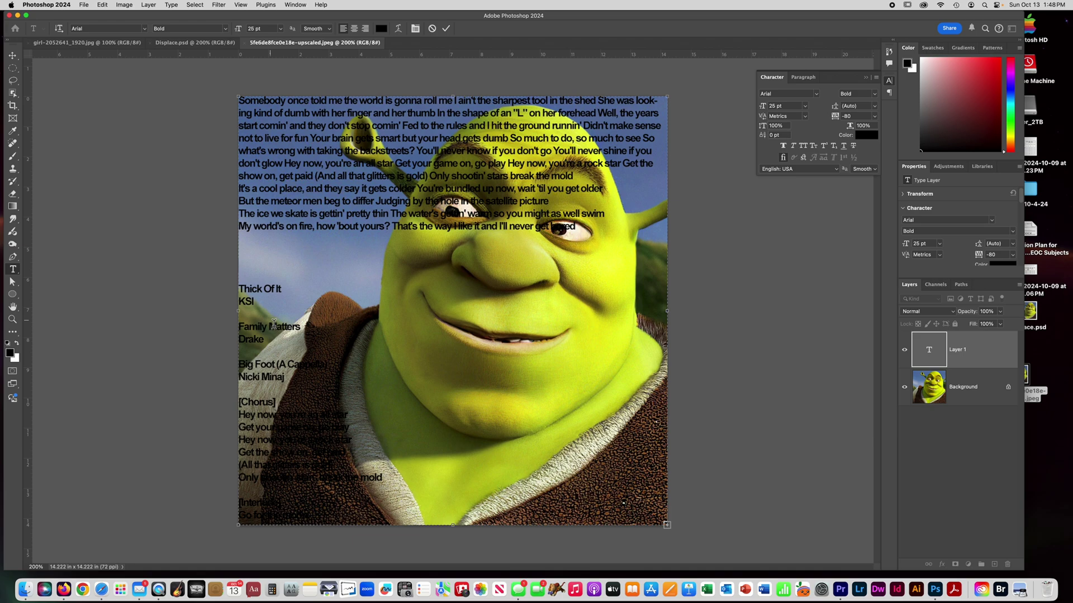
{"action": "key", "text": "BackSpace"}
{"action": "key", "text": "BackSpace"}
{"action": "key", "text": "BackSpace"}
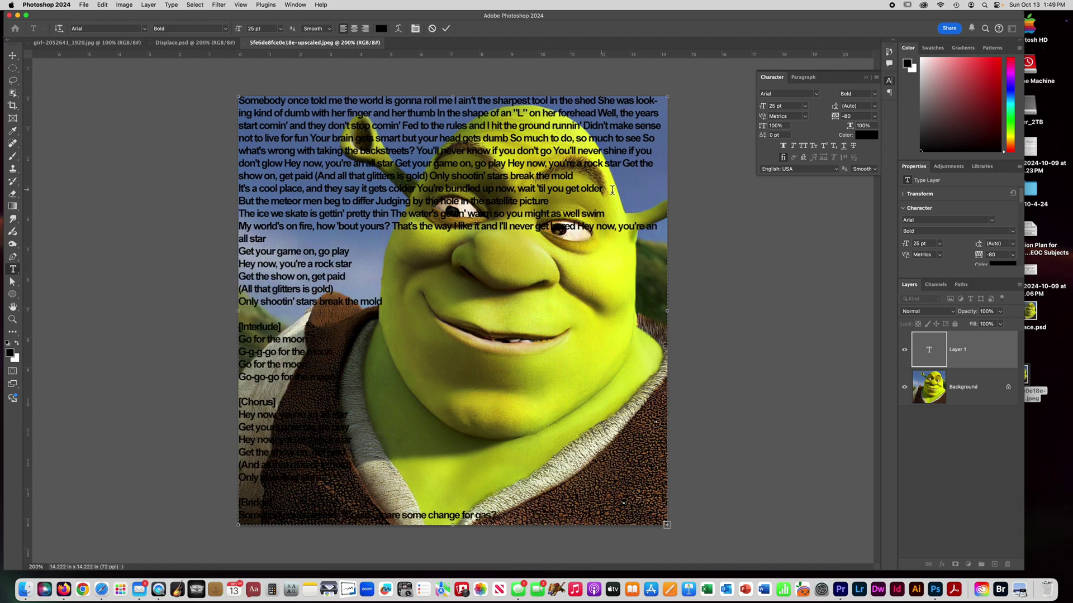
Step: Join 'The ice we skate', 'It's a cool place' and 'But the meteor men' onto their preceding lines
{"action": "left_click", "coordinate": [554, 203]}
{"action": "key", "text": "Delete"}
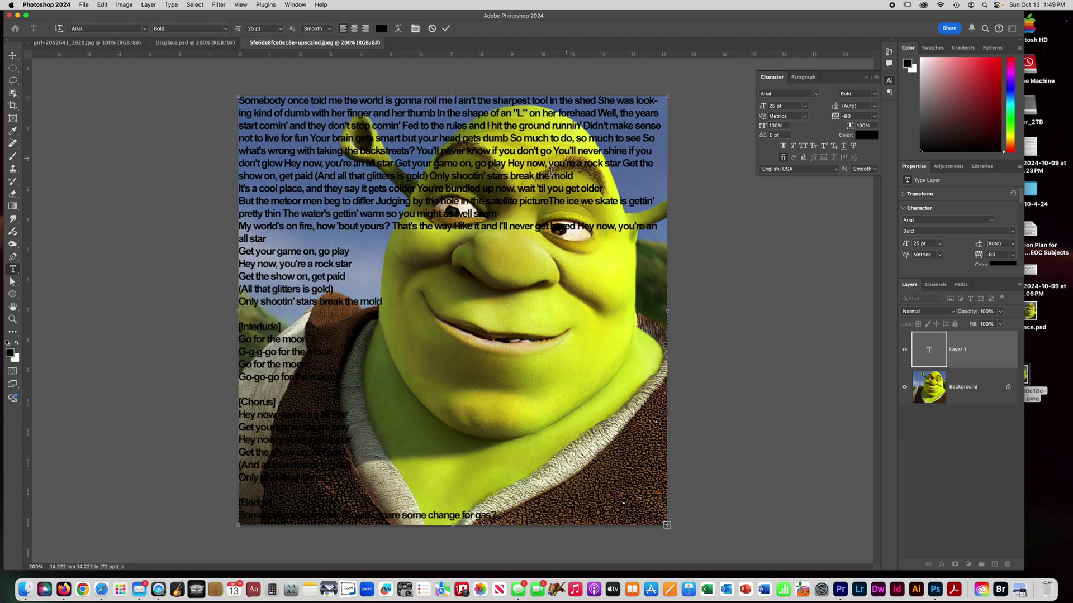
{"action": "left_click", "coordinate": [240, 188]}
{"action": "key", "text": "BackSpace"}
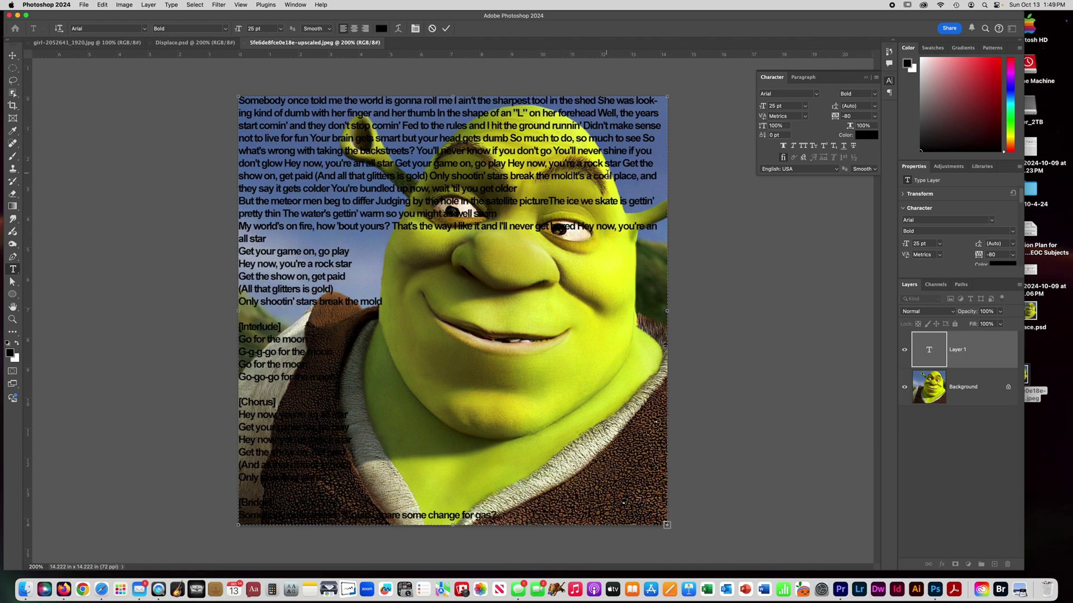
{"action": "left_click", "coordinate": [241, 202]}
{"action": "key", "text": "BackSpace"}
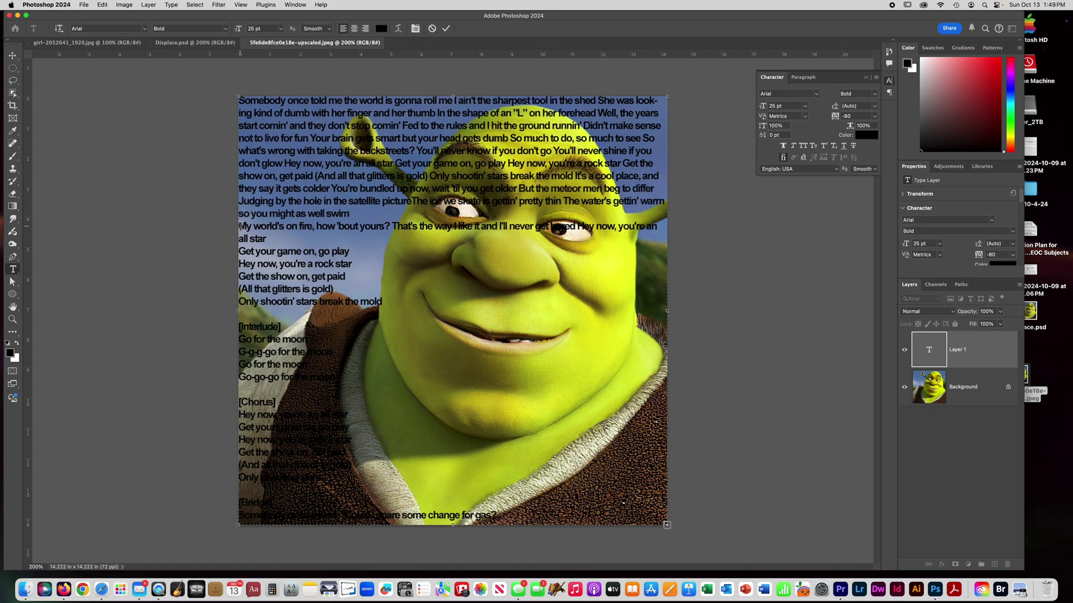
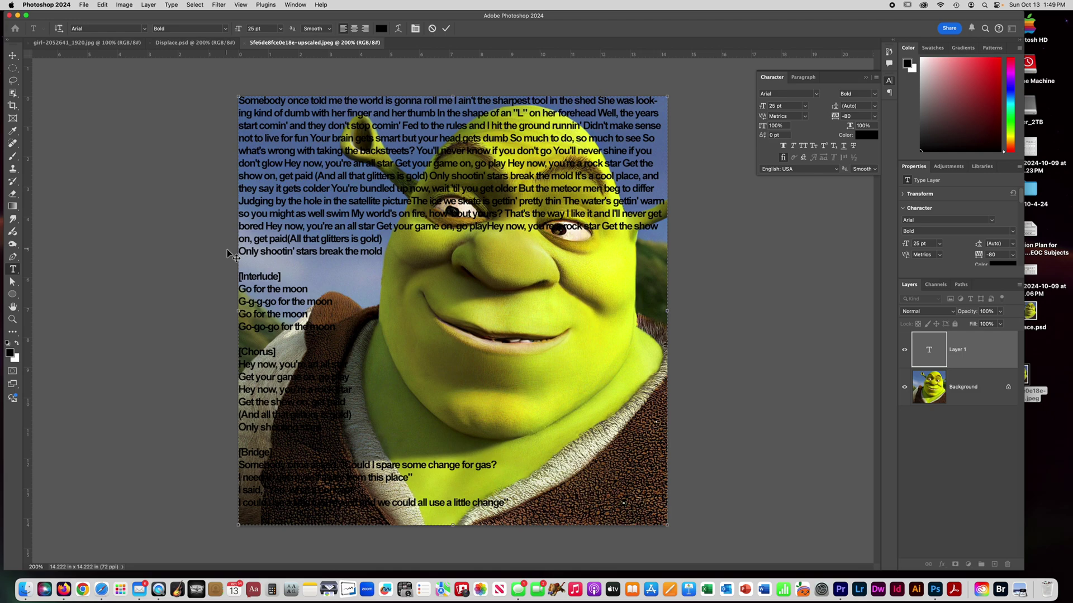
Step: Join 'Only shootin' stars break the mold' onto the previous verse line and cut the Interlude, Chorus and Bridge lines
{"action": "left_click", "coordinate": [230, 256]}
{"action": "key", "text": "BackSpace"}
{"action": "left_click_drag", "start_coordinate": [230, 256], "coordinate": [305, 422]}
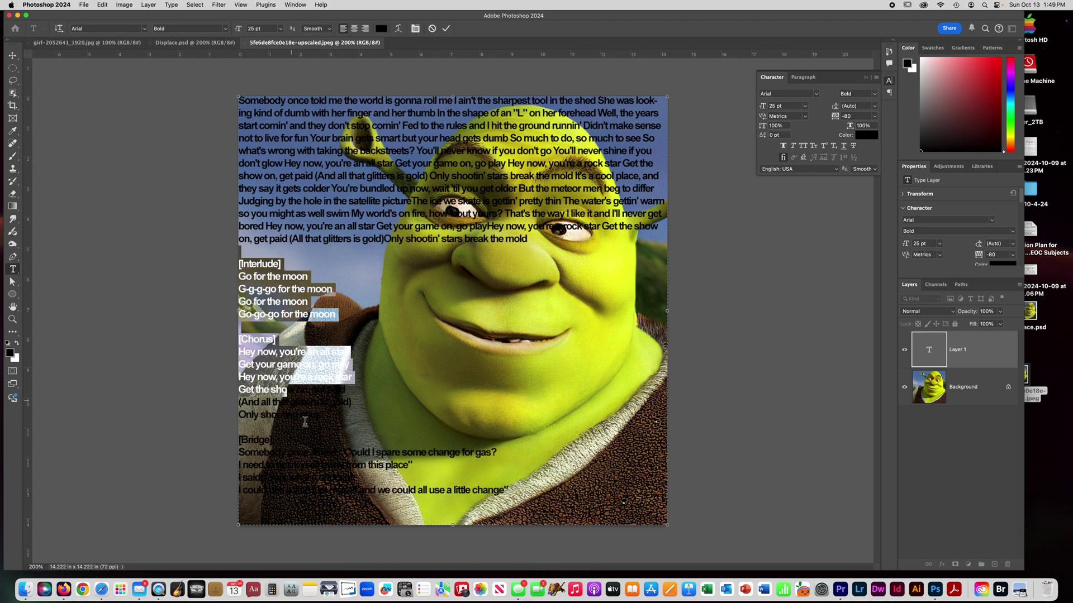
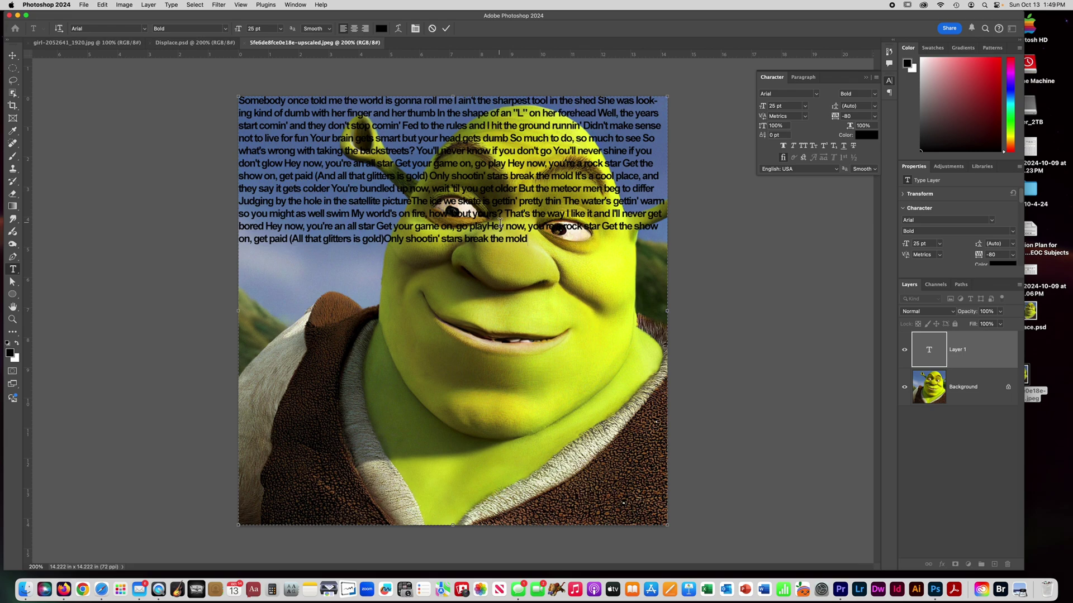
Step: End the lyrics with a period after "break the mold" and show the Character panel
{"action": "type", "text": "."}
{"action": "left_click", "coordinate": [295, 5]}
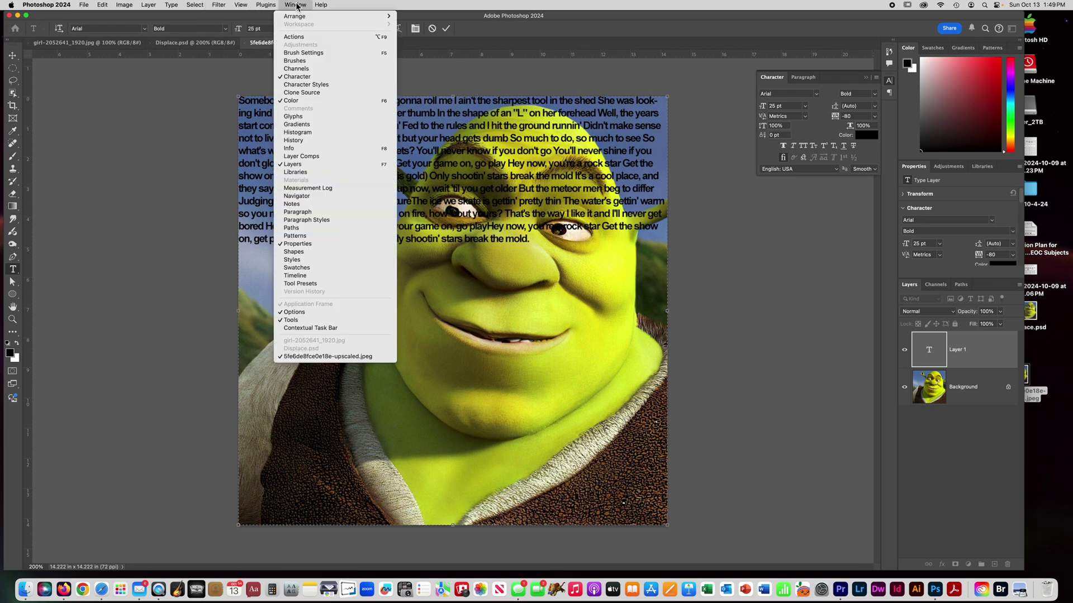
{"action": "left_click", "coordinate": [312, 81]}
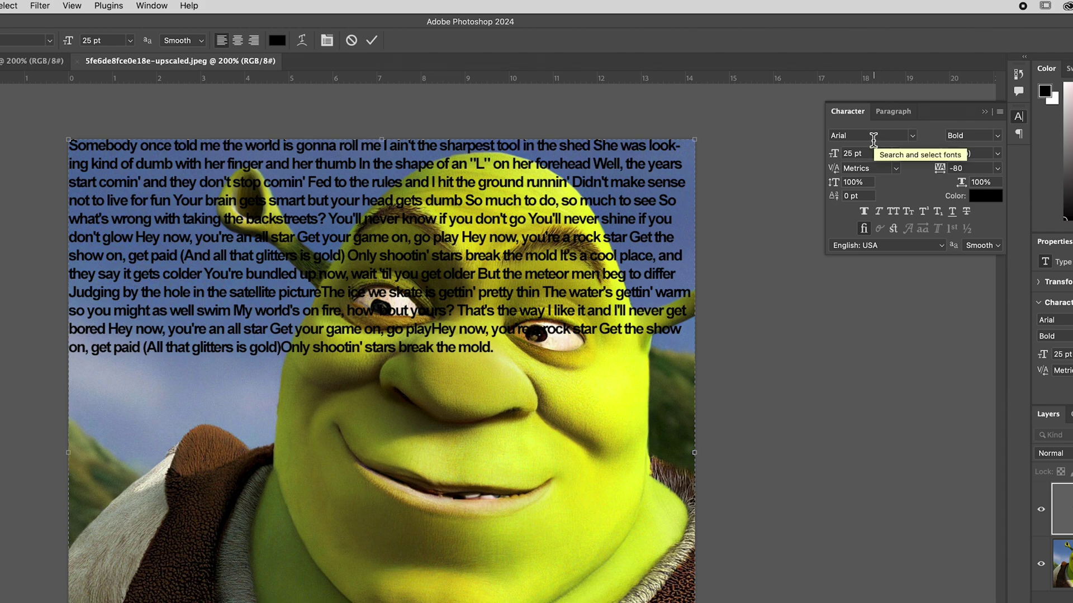
Step: Set the lyrics font to Arial with the Bold style in the Character panel
{"action": "left_click", "coordinate": [913, 137]}
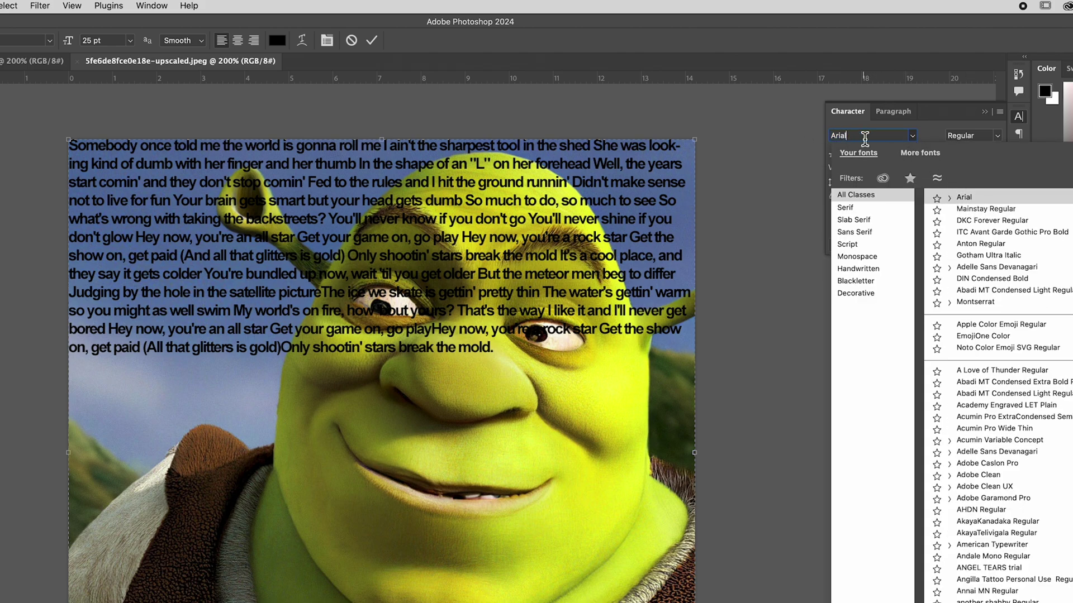
{"action": "left_click", "coordinate": [995, 136]}
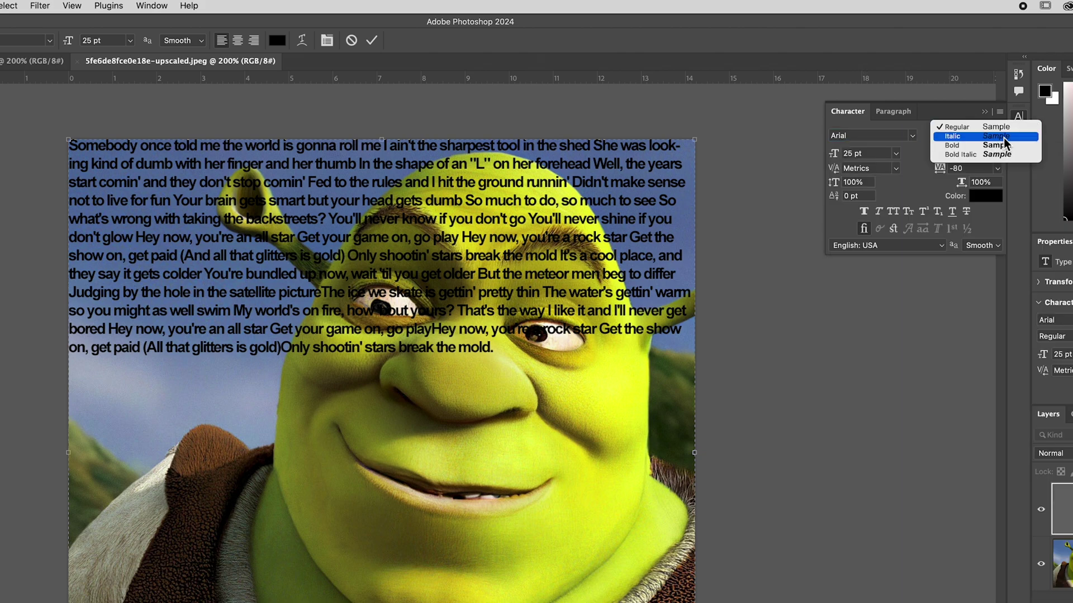
{"action": "left_click", "coordinate": [965, 150]}
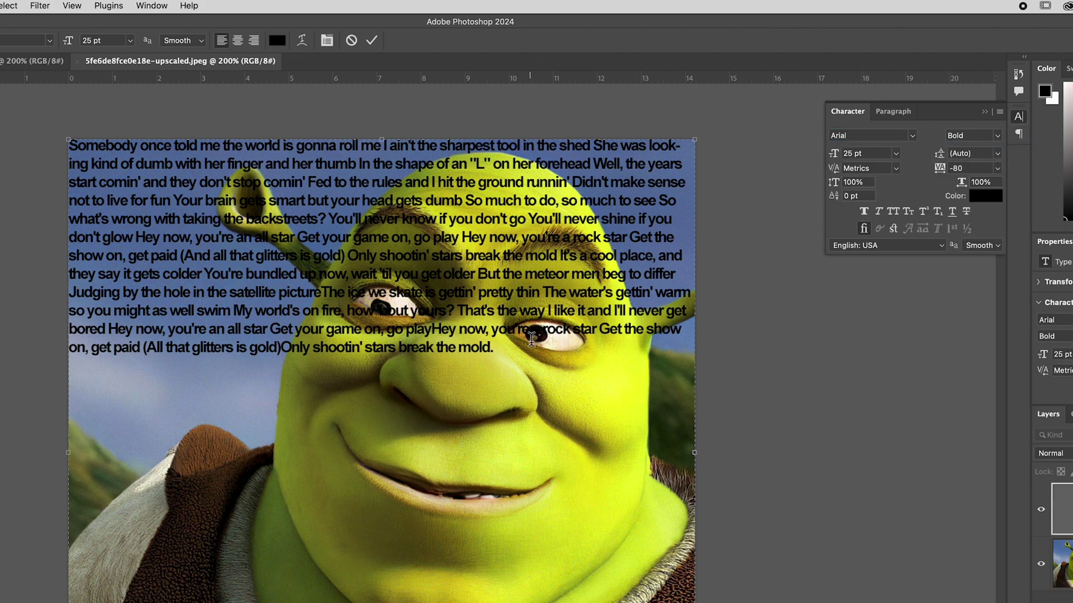
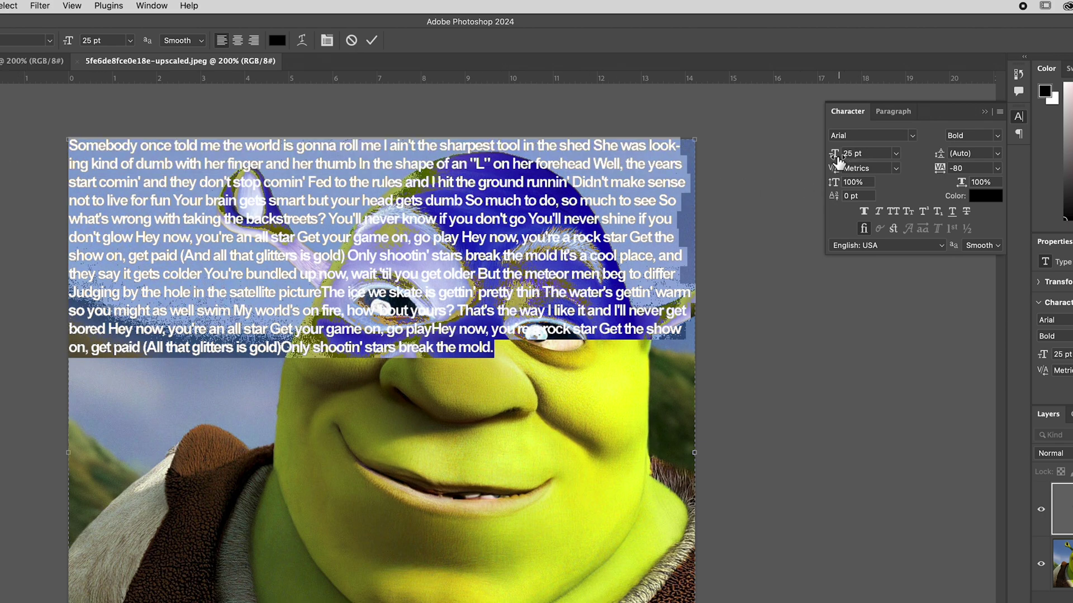
Step: Scrub the Character panel font size to resize the All Star lyrics over the Shrek image
{"action": "left_click_drag", "start_coordinate": [836, 160], "coordinate": [839, 161]}
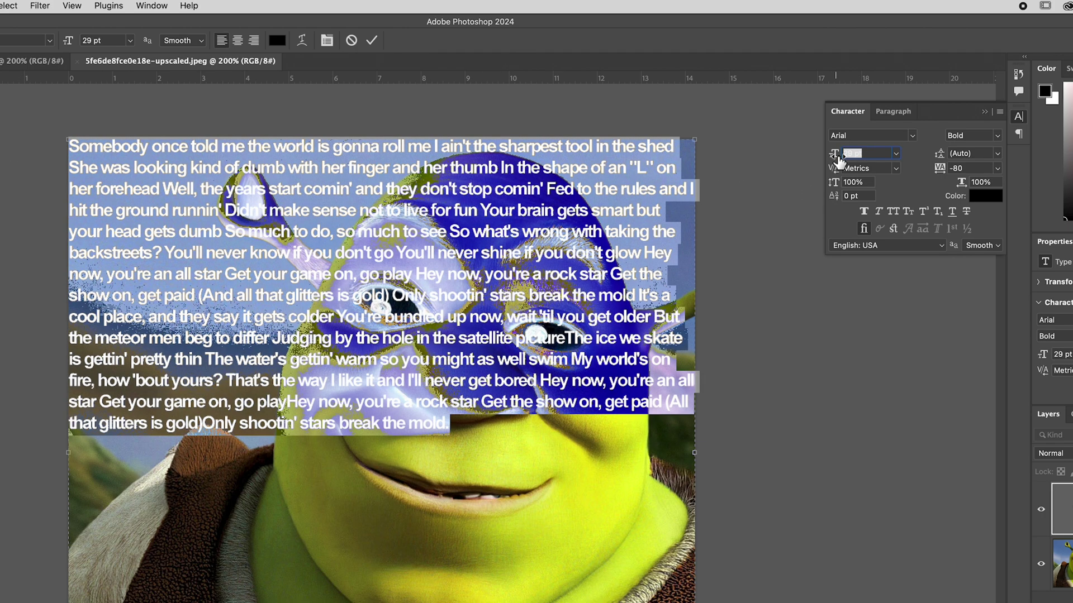
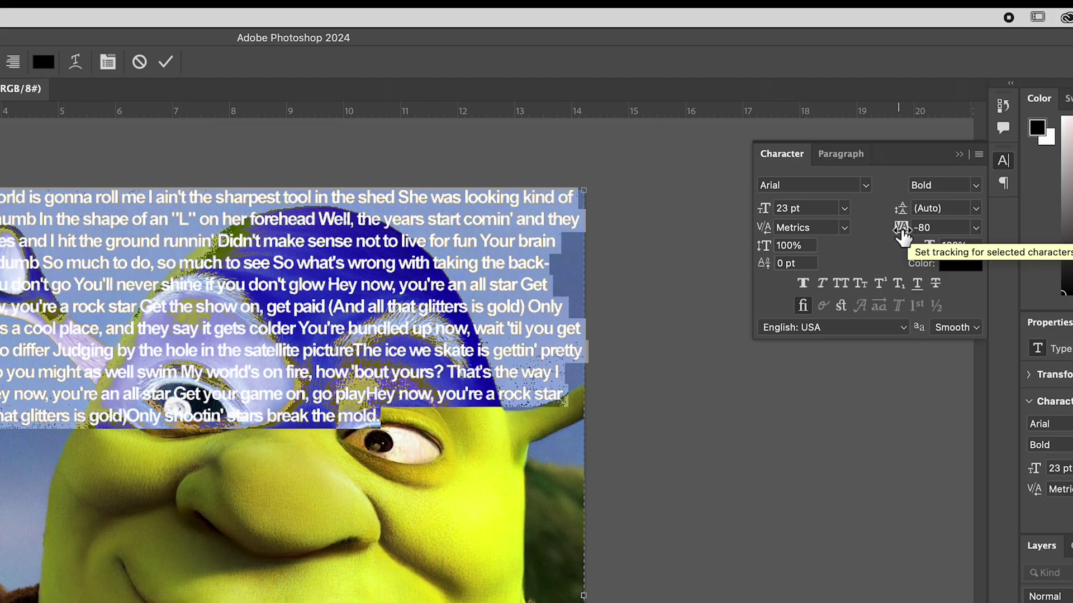
Step: Tighten the lyric text's tracking from -80 to -100 in the Character panel
{"action": "mouse_move", "coordinate": [902, 236]}
{"action": "left_mouse_down"}
{"action": "mouse_move", "coordinate": [918, 235]}
{"action": "mouse_move", "coordinate": [901, 234]}
{"action": "left_mouse_up"}
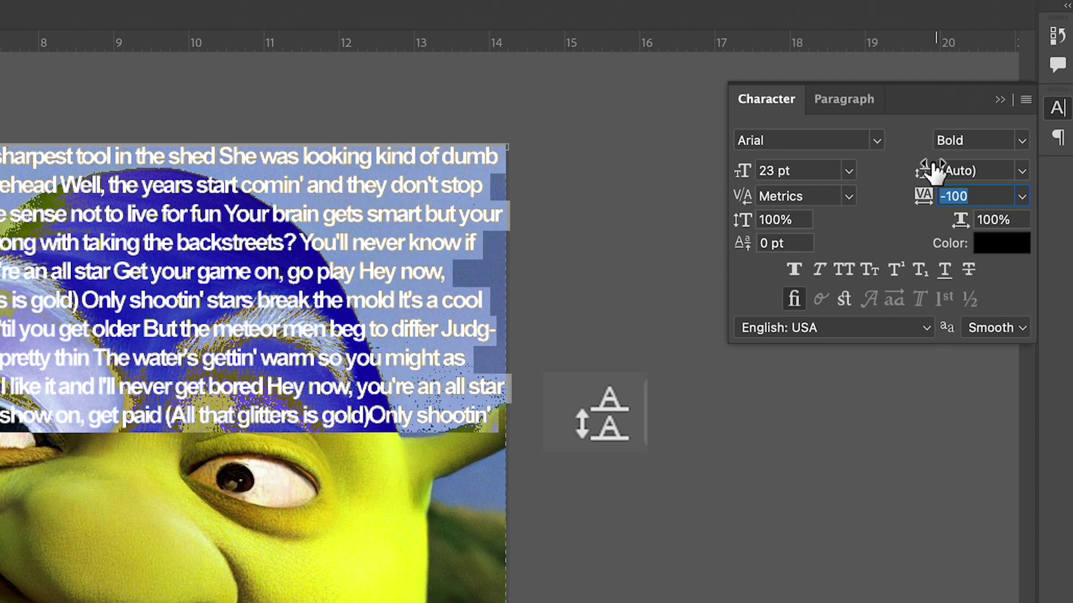
Step: Reduce the lyric paragraph's leading from Auto to 20 pt in the Character panel
{"action": "left_click", "coordinate": [925, 174]}
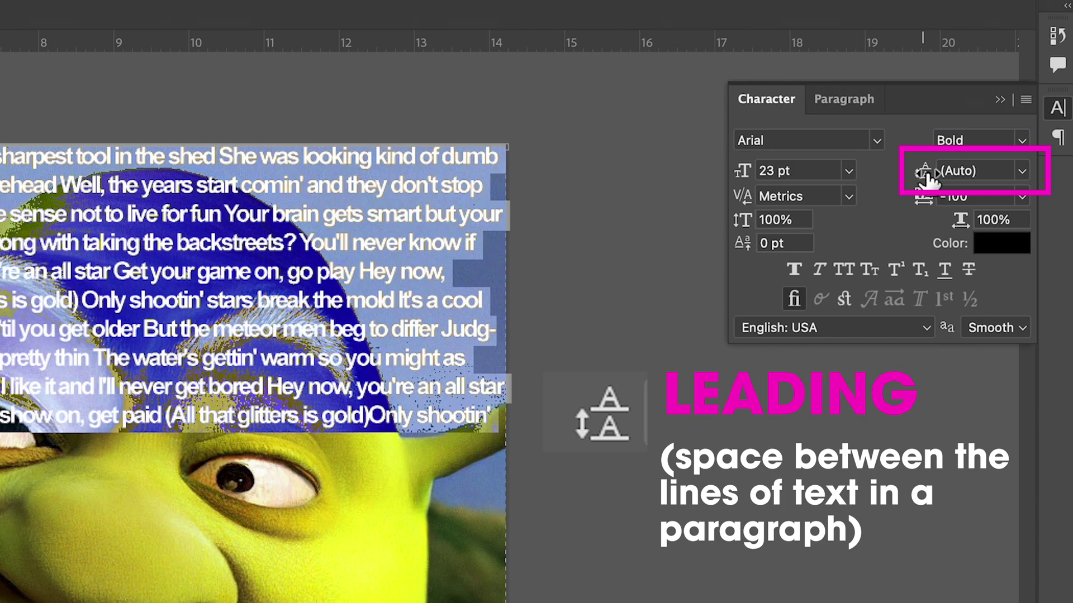
{"action": "mouse_move", "coordinate": [929, 177]}
{"action": "left_mouse_down"}
{"action": "mouse_move", "coordinate": [919, 179]}
{"action": "mouse_move", "coordinate": [978, 179]}
{"action": "mouse_move", "coordinate": [914, 176]}
{"action": "left_mouse_up"}
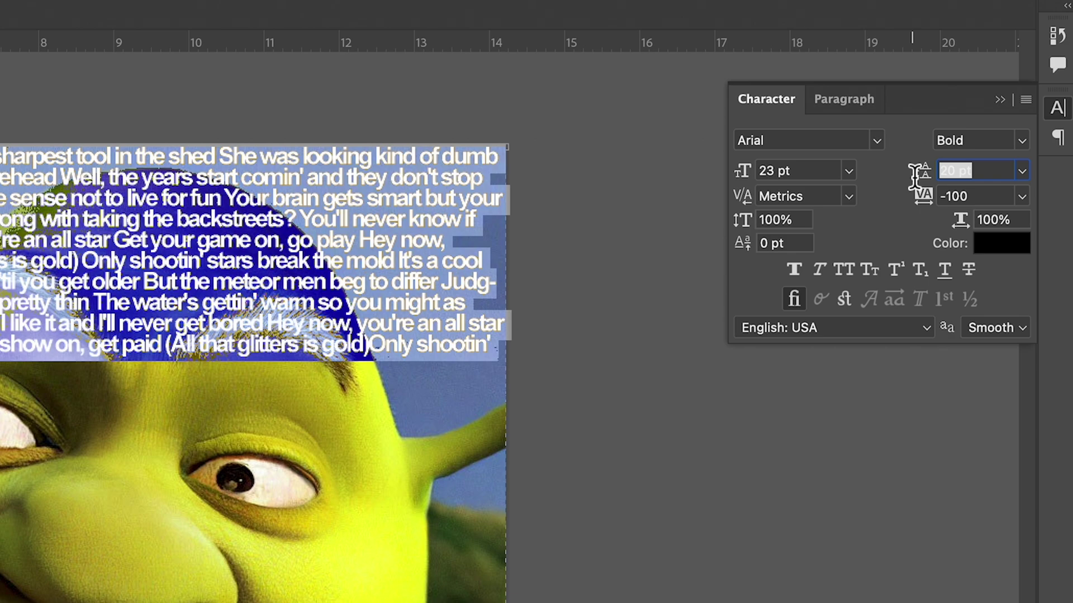
{"action": "left_click_drag", "start_coordinate": [915, 177], "coordinate": [914, 174]}
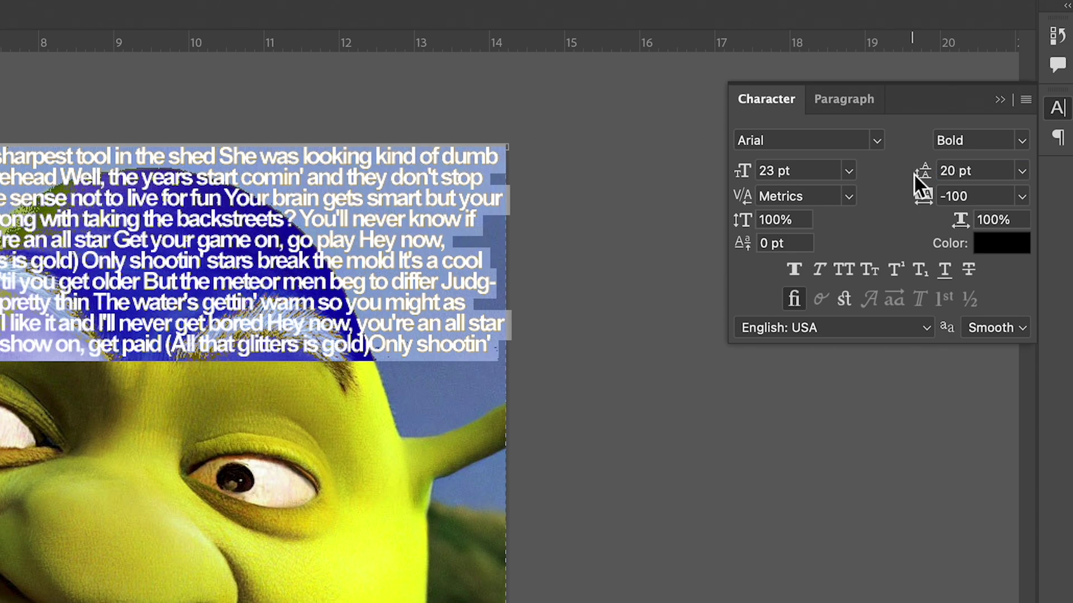
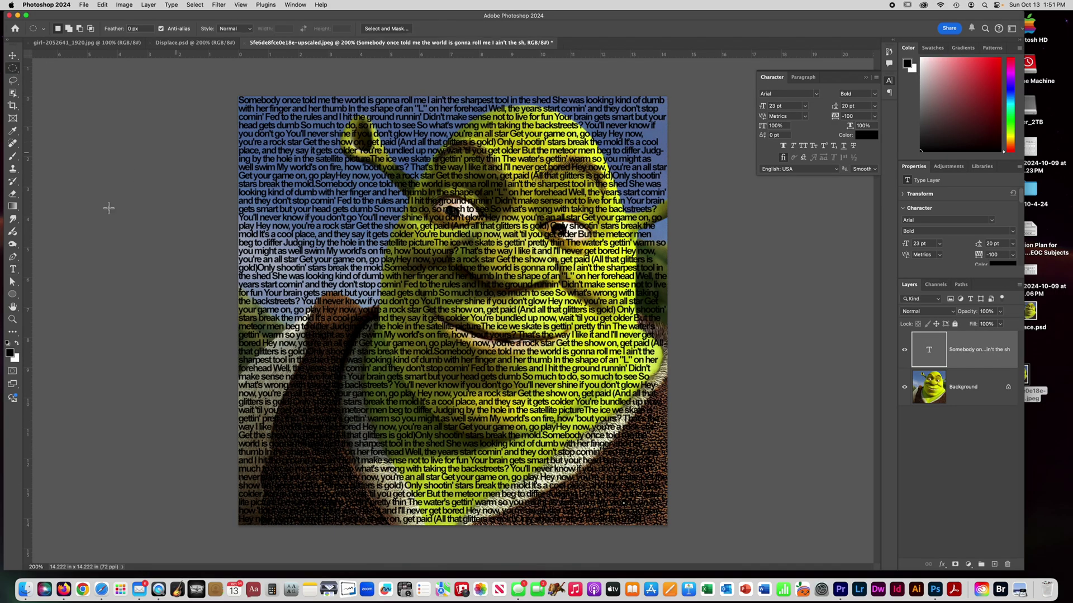
Step: Add a new empty Layer 1 via Layer > New > Layer
{"action": "left_click", "coordinate": [149, 5]}
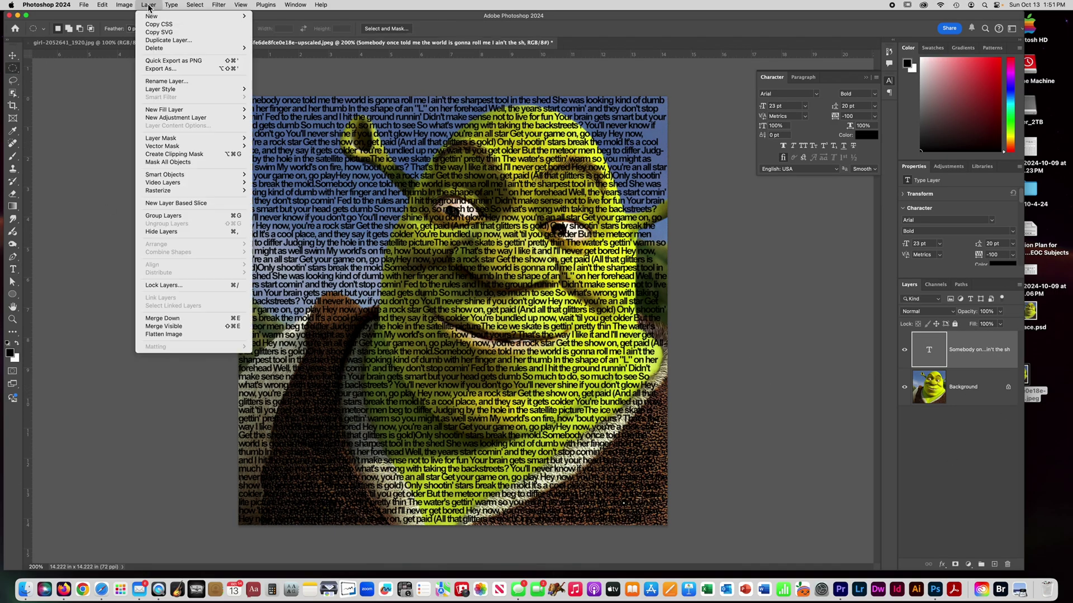
{"action": "mouse_move", "coordinate": [152, 16]}
{"action": "left_click", "coordinate": [268, 17]}
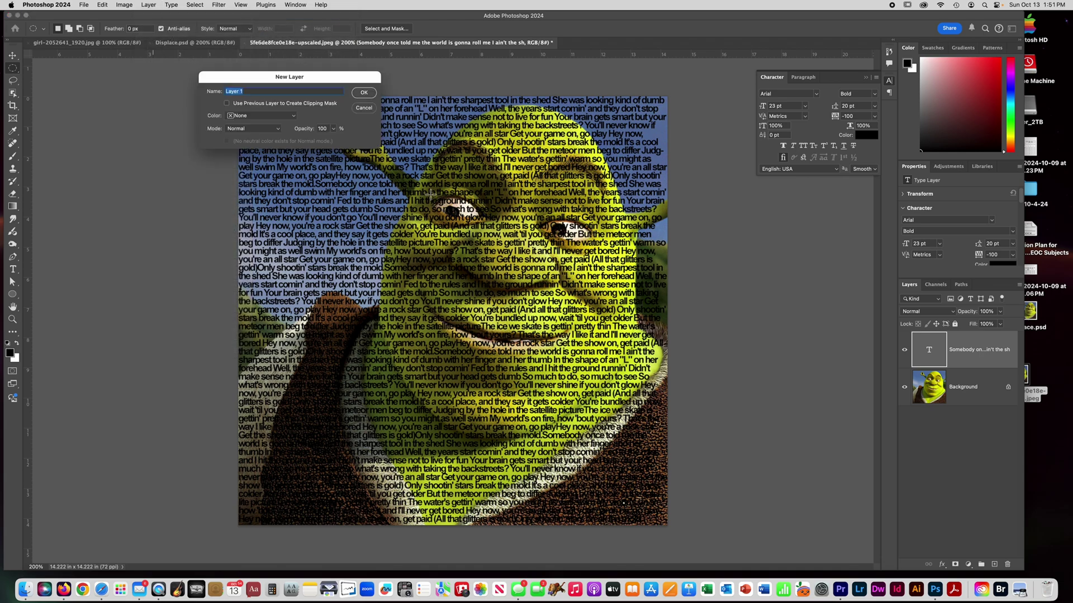
{"action": "left_click", "coordinate": [369, 92]}
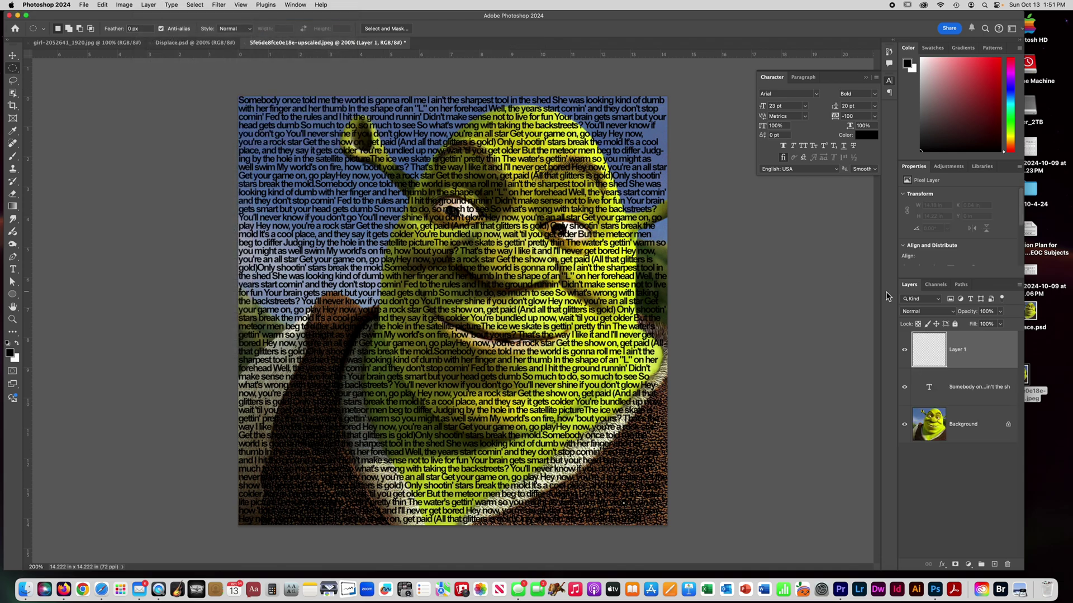
Step: Select the lyric text layer together with Layer 1 and merge them into one pixel layer
{"action": "left_click", "coordinate": [995, 388], "text": "shift"}
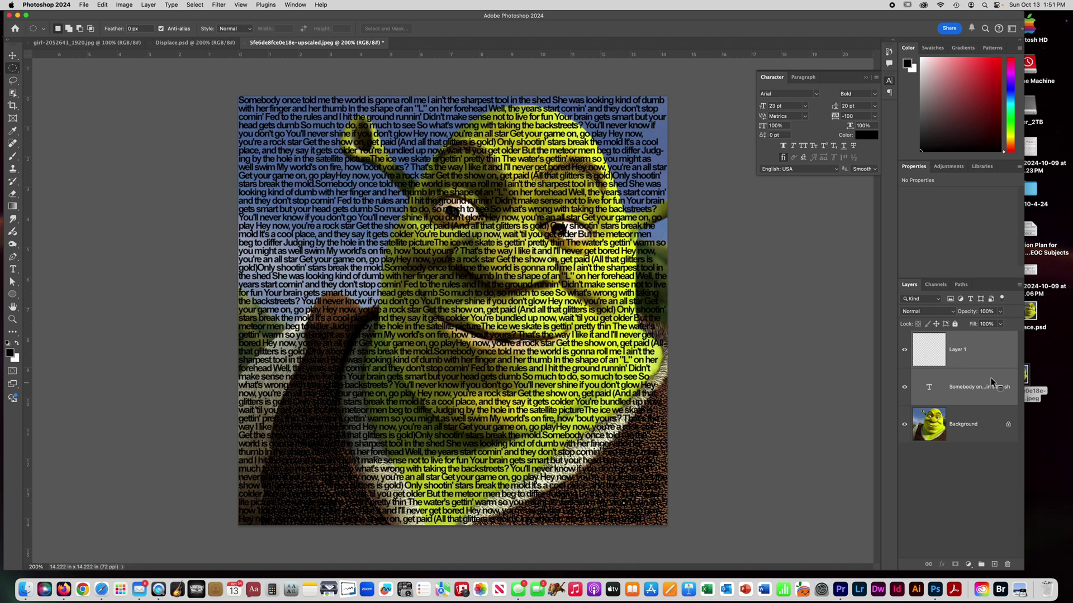
{"action": "right_click", "coordinate": [993, 382]}
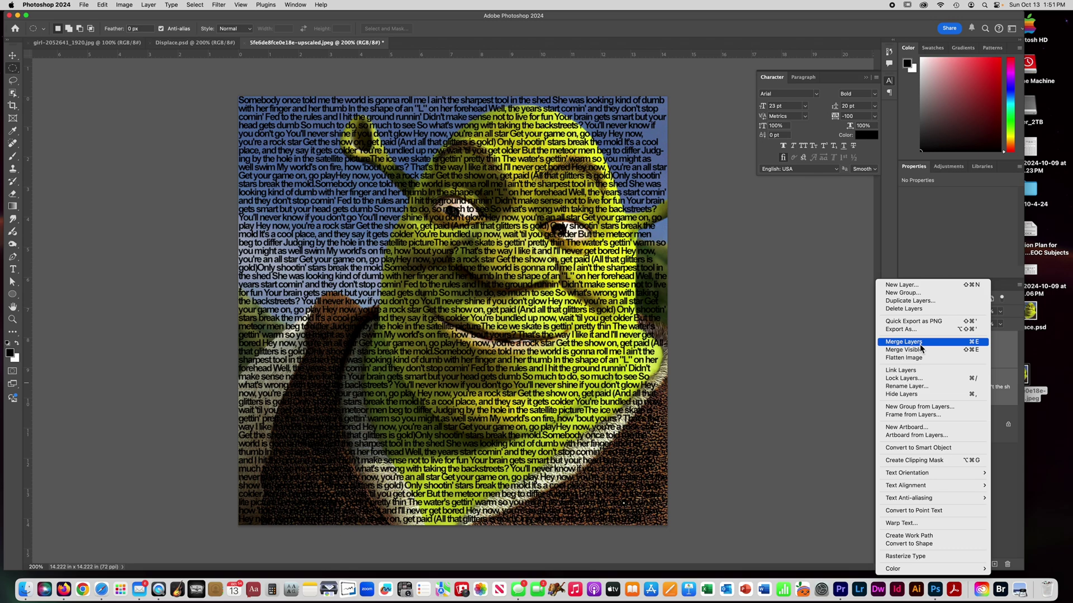
{"action": "left_click", "coordinate": [920, 343]}
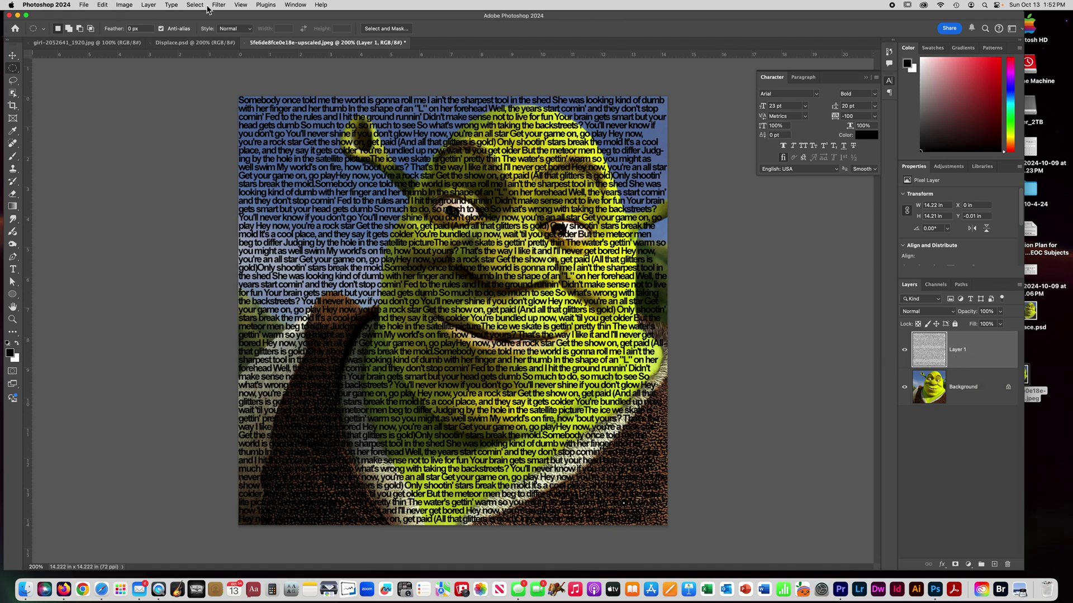
Step: Apply Filter > Distort > Displace at scale 10 using Displace.psd as the map
{"action": "left_click", "coordinate": [219, 5]}
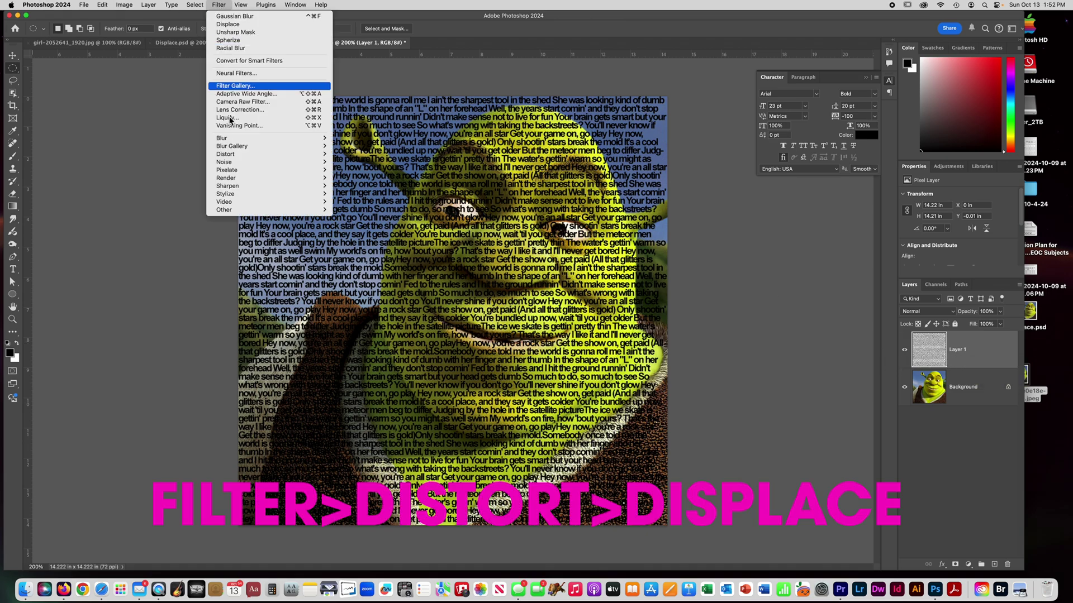
{"action": "mouse_move", "coordinate": [233, 158]}
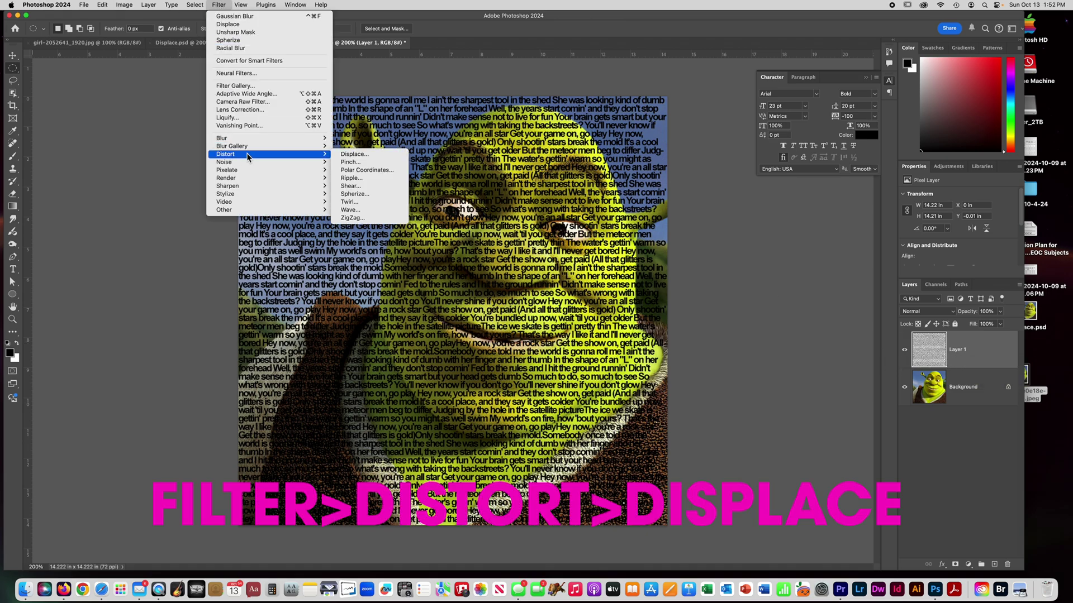
{"action": "left_click", "coordinate": [349, 156]}
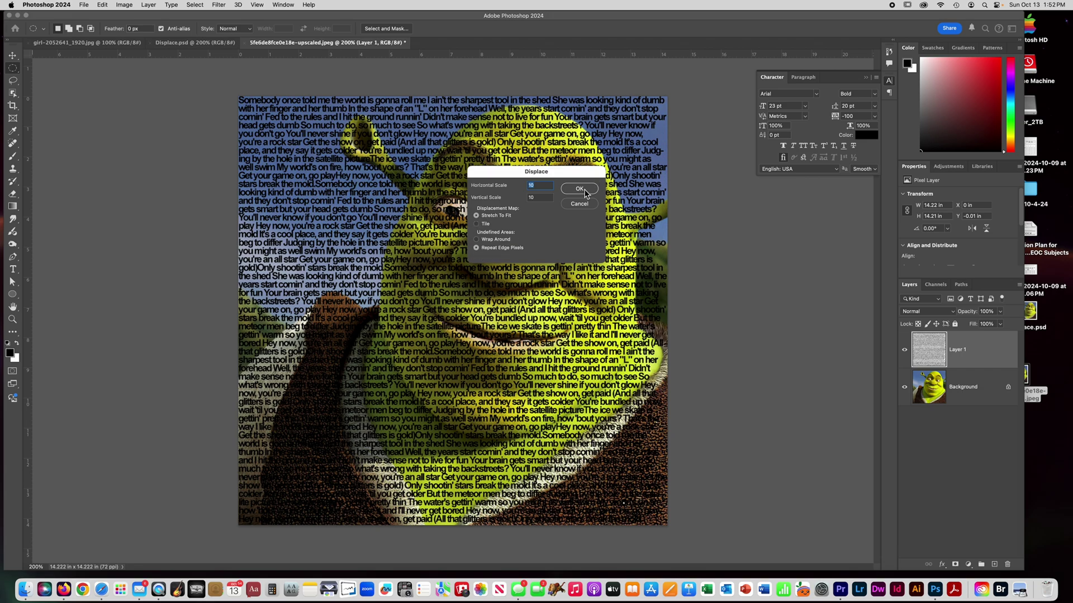
{"action": "left_click", "coordinate": [585, 193]}
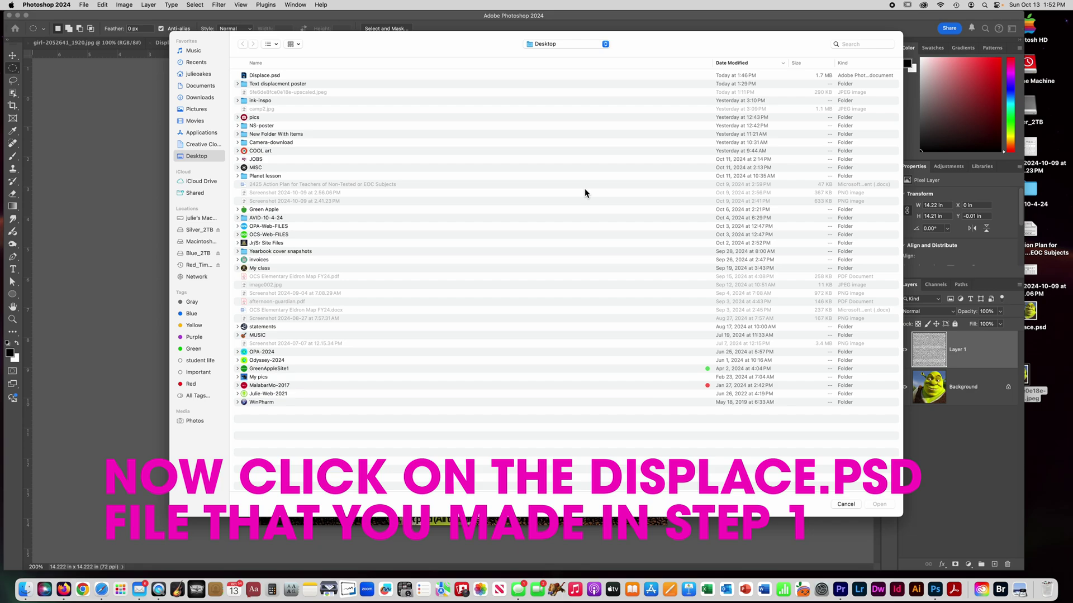
{"action": "left_click", "coordinate": [264, 77]}
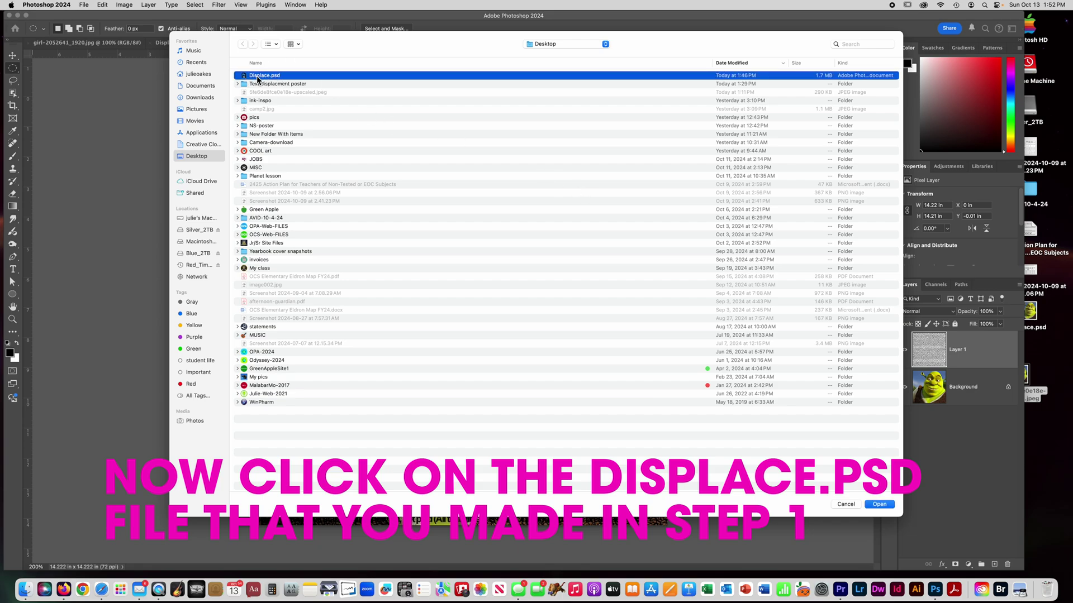
{"action": "left_click", "coordinate": [884, 505]}
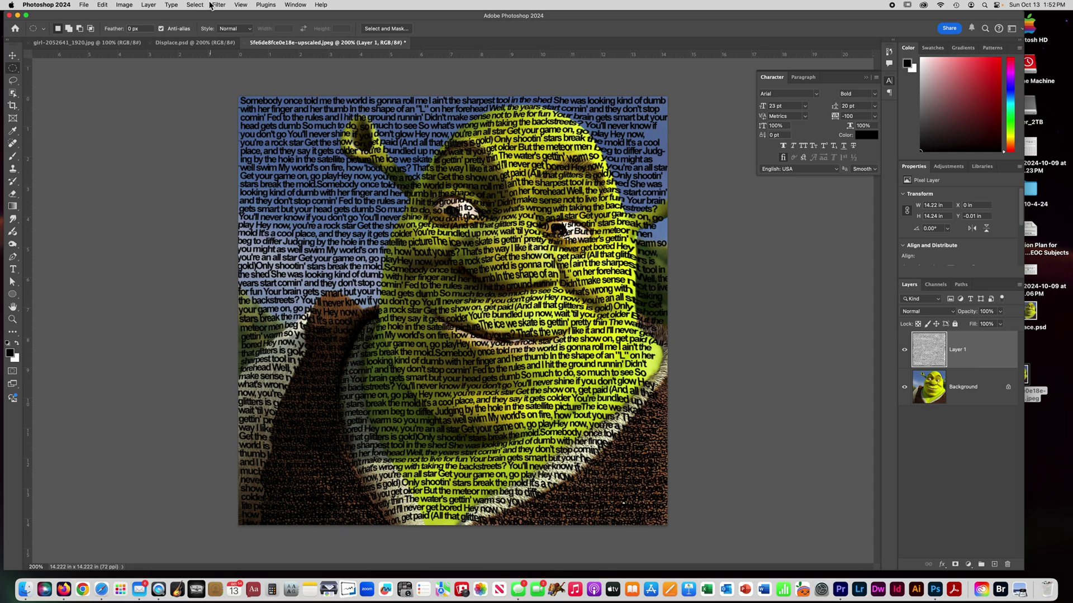
Step: Load Layer 1's transparency as a selection of the lyric letter outlines
{"action": "left_click", "coordinate": [196, 5]}
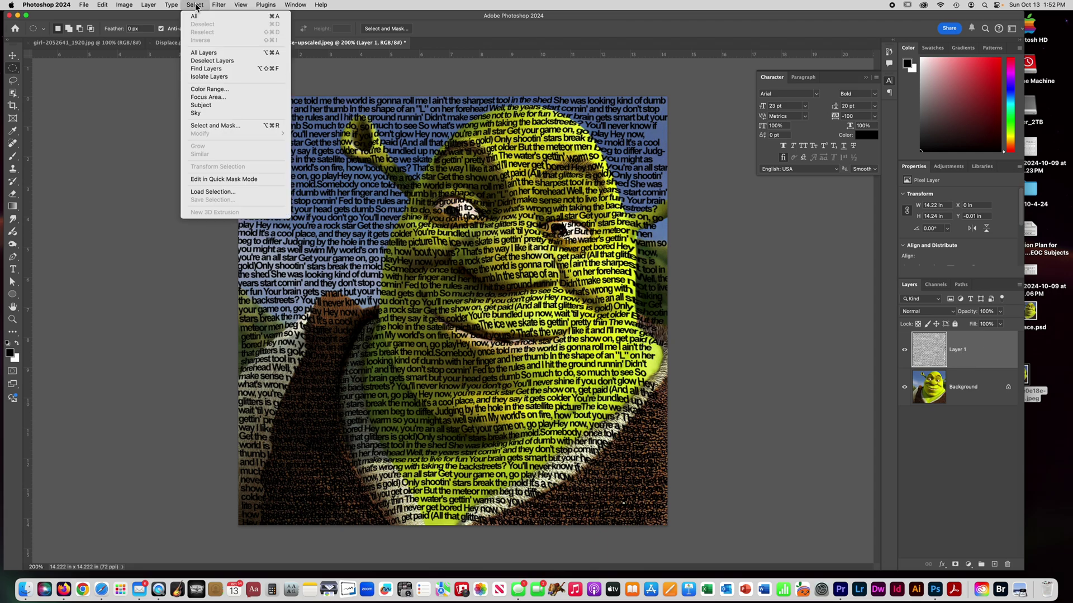
{"action": "left_click", "coordinate": [206, 192]}
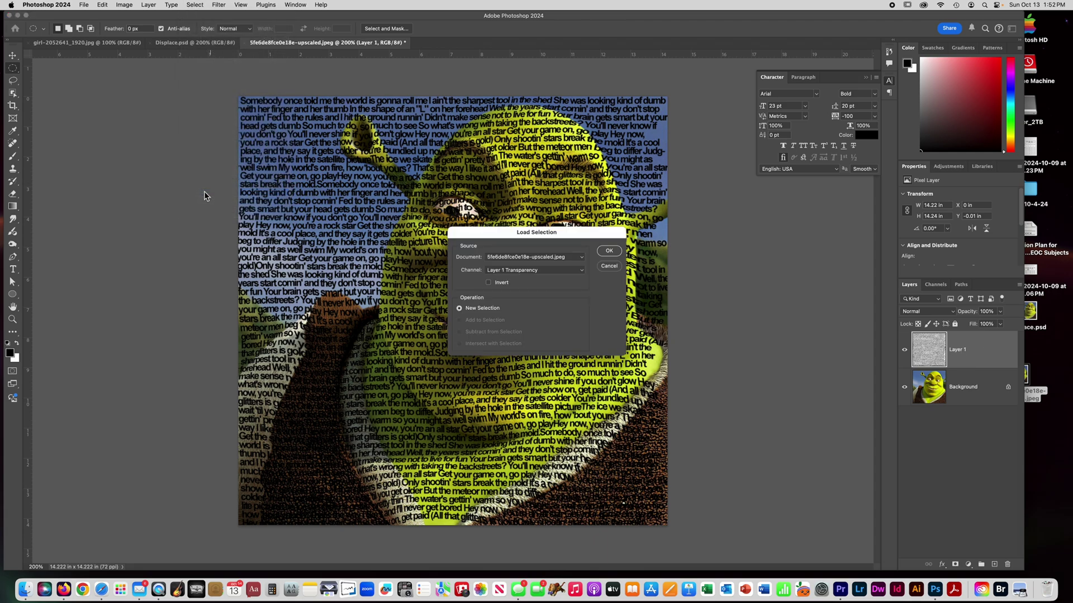
{"action": "left_click", "coordinate": [613, 252]}
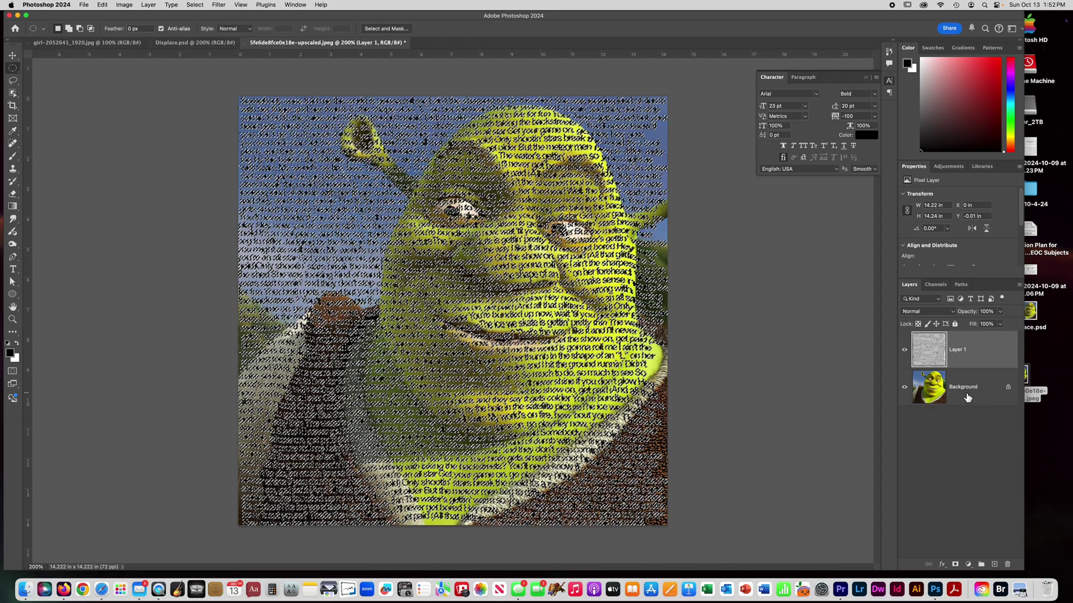
Step: Copy the selected Shrek Background into Layer 2, hiding Layer 1 and Background
{"action": "left_click", "coordinate": [968, 397]}
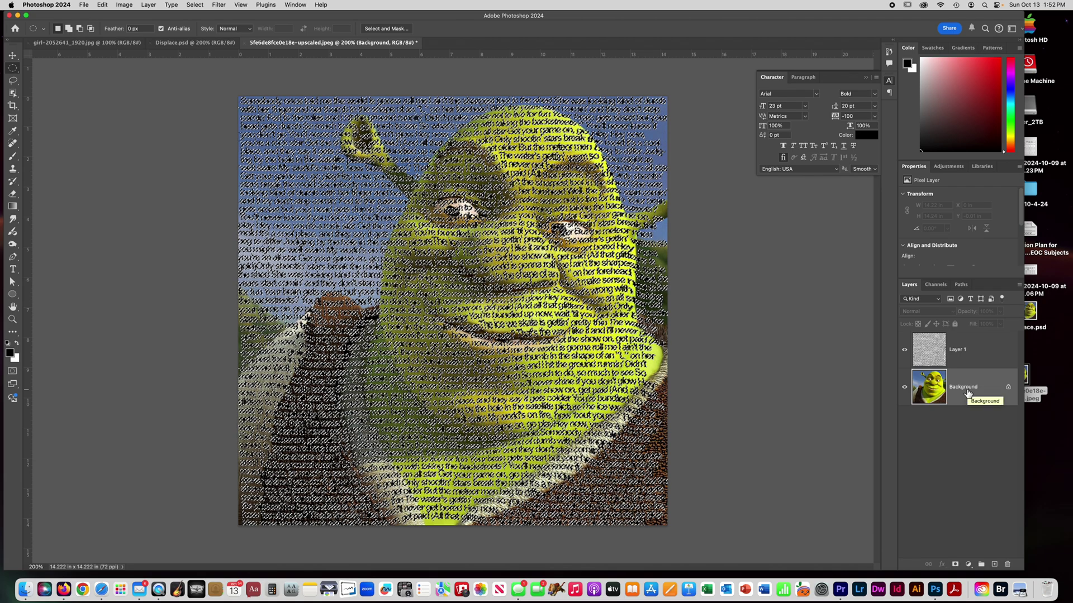
{"action": "key", "text": "ctrl+j"}
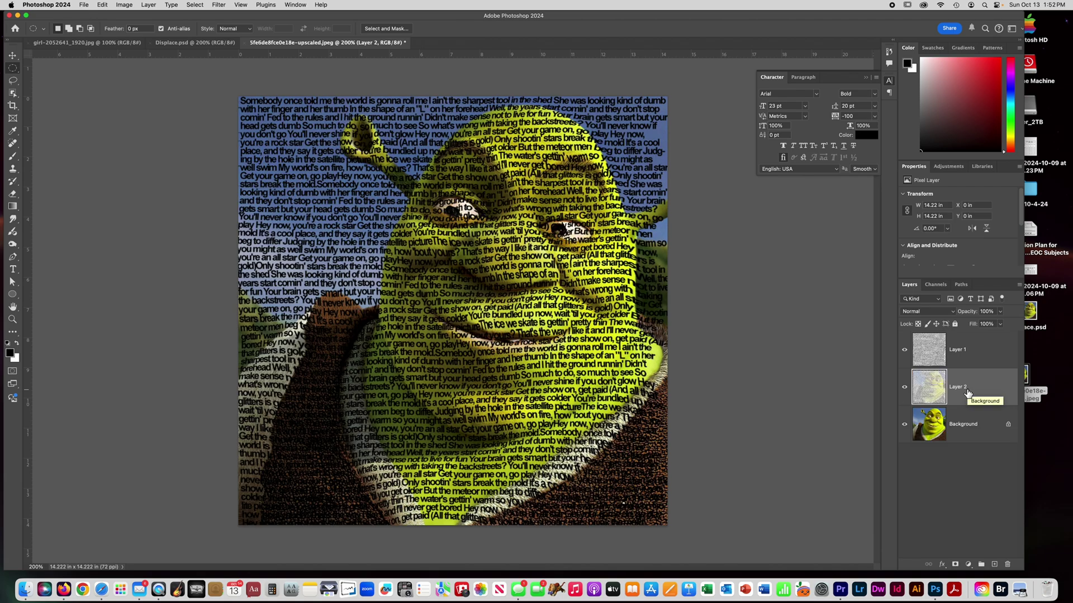
{"action": "left_click", "coordinate": [905, 349]}
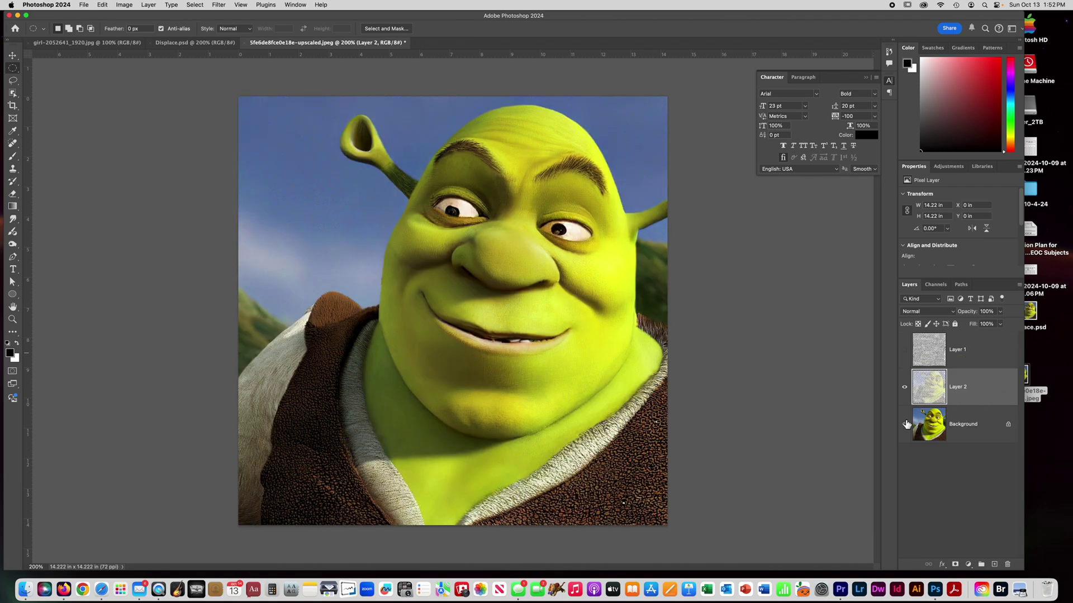
{"action": "left_click", "coordinate": [905, 427]}
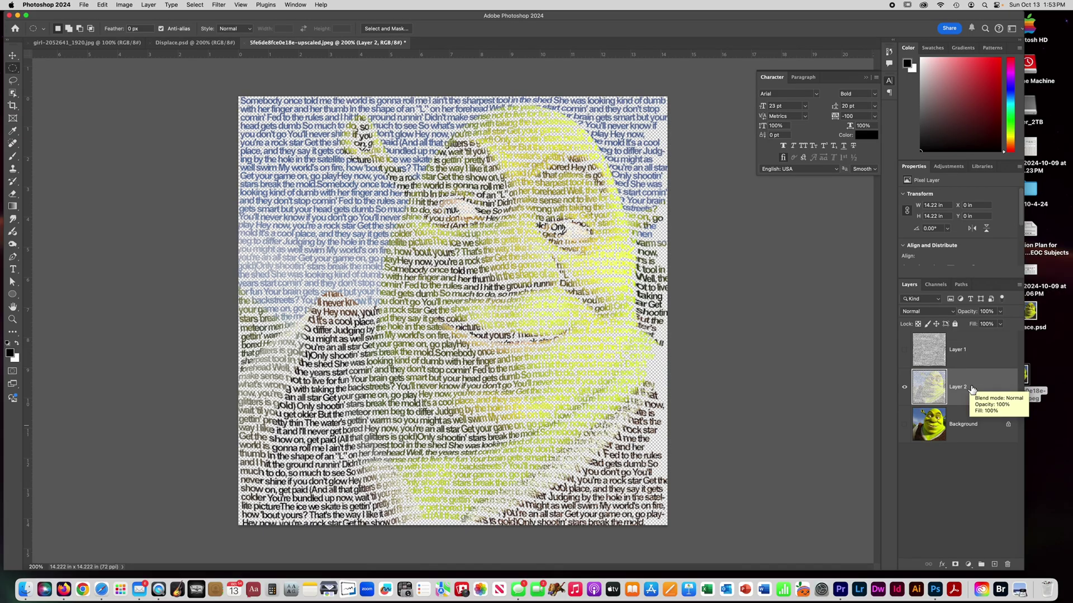
Step: Add a Solid Color fill layer, Color Fill 1, in dark green
{"action": "left_click", "coordinate": [148, 5]}
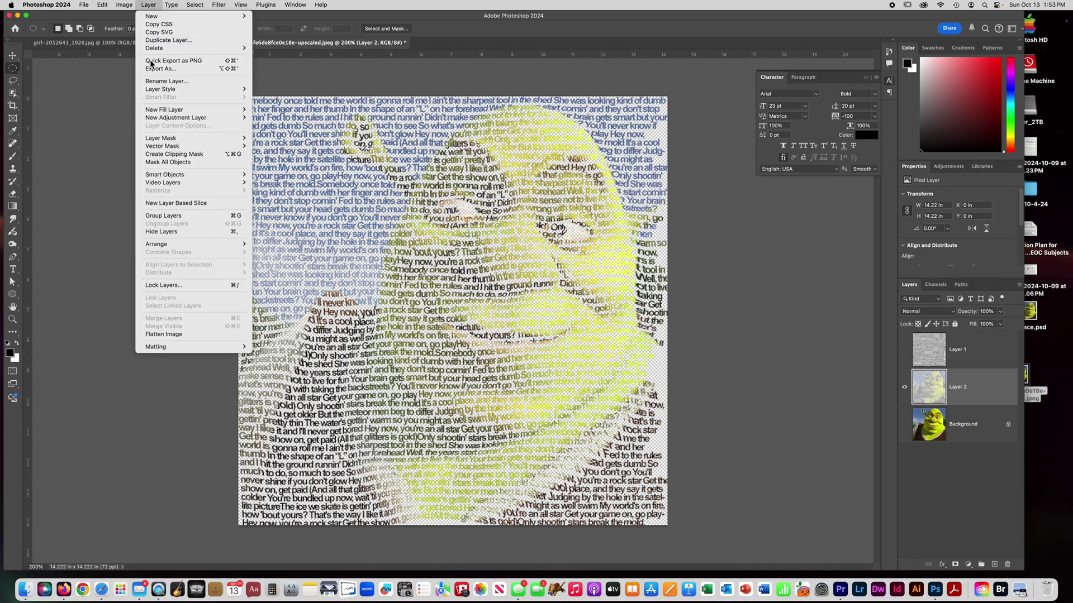
{"action": "mouse_move", "coordinate": [162, 110]}
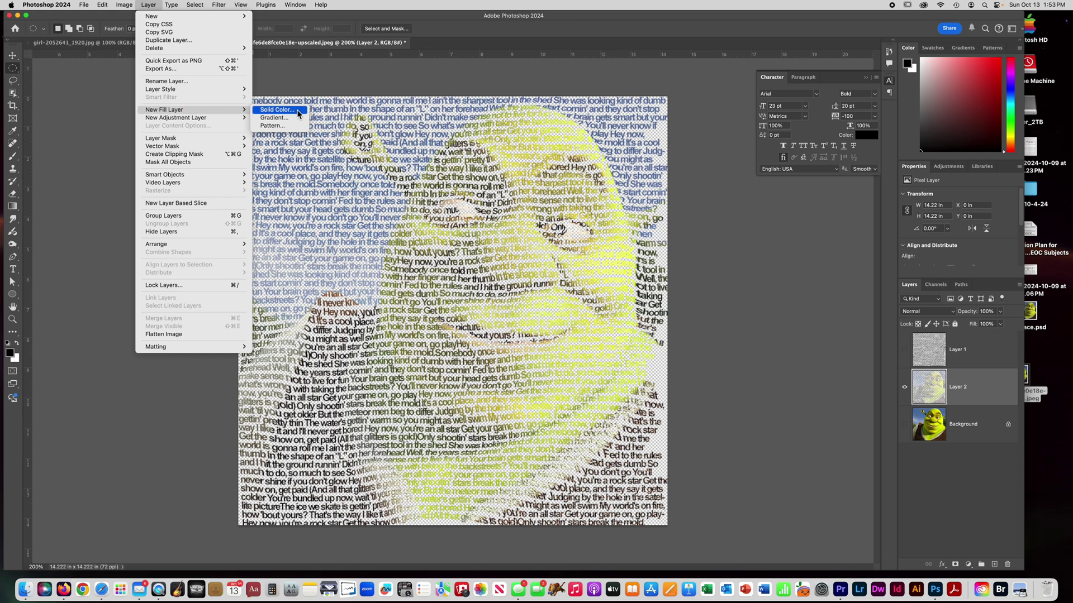
{"action": "left_click", "coordinate": [269, 114]}
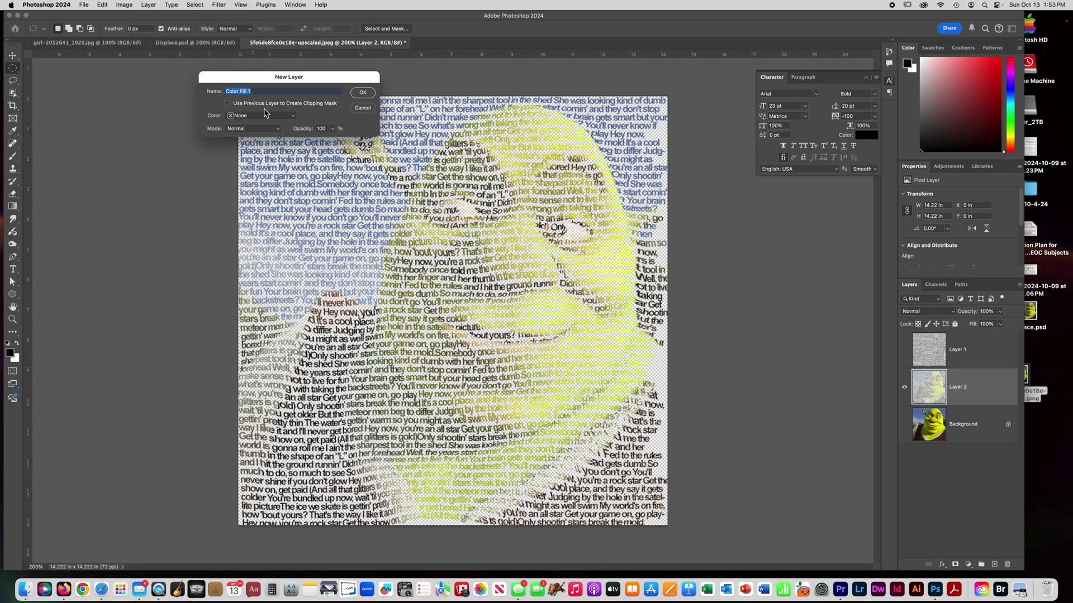
{"action": "left_click", "coordinate": [364, 94]}
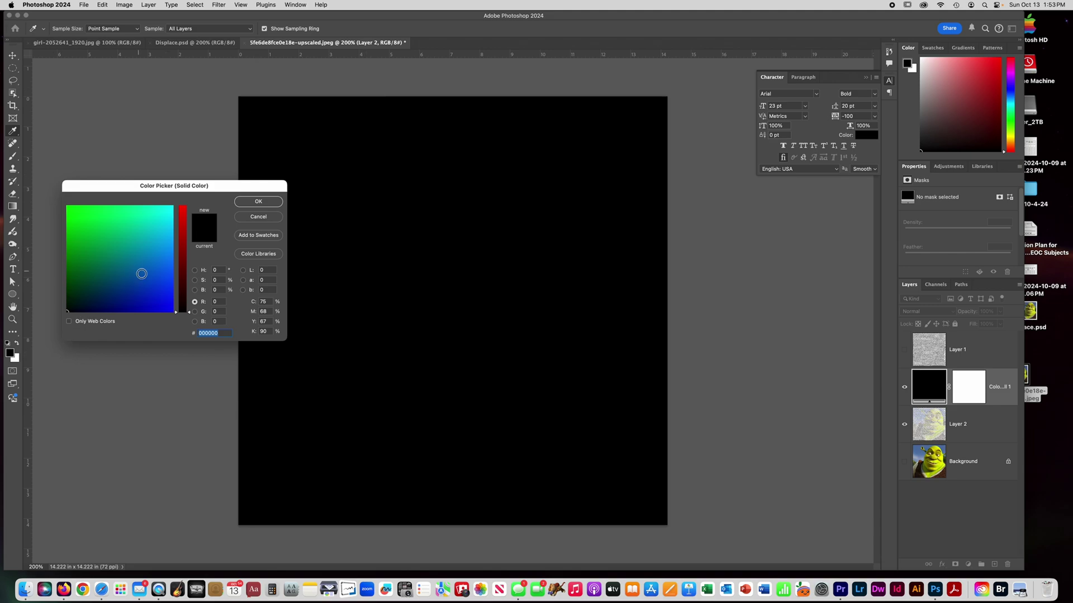
{"action": "left_click", "coordinate": [146, 287]}
{"action": "left_click", "coordinate": [151, 299]}
{"action": "left_click_drag", "start_coordinate": [120, 303], "coordinate": [77, 299]}
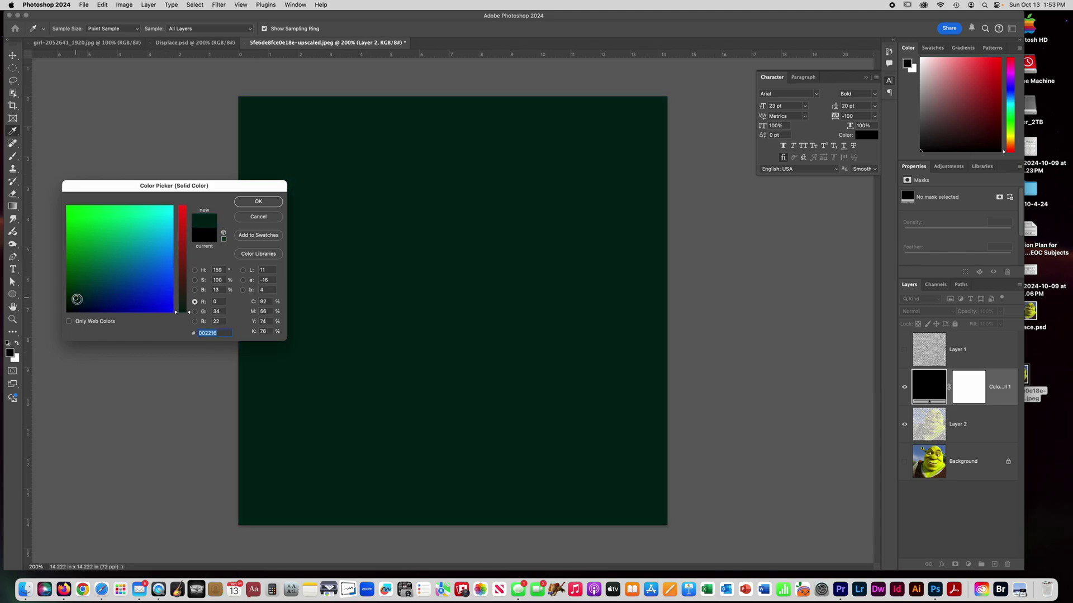
{"action": "left_click", "coordinate": [256, 202]}
Step: Move Color Fill 1 below Layer 2 and change its colour to a darker green
{"action": "left_click_drag", "start_coordinate": [928, 389], "coordinate": [932, 445]}
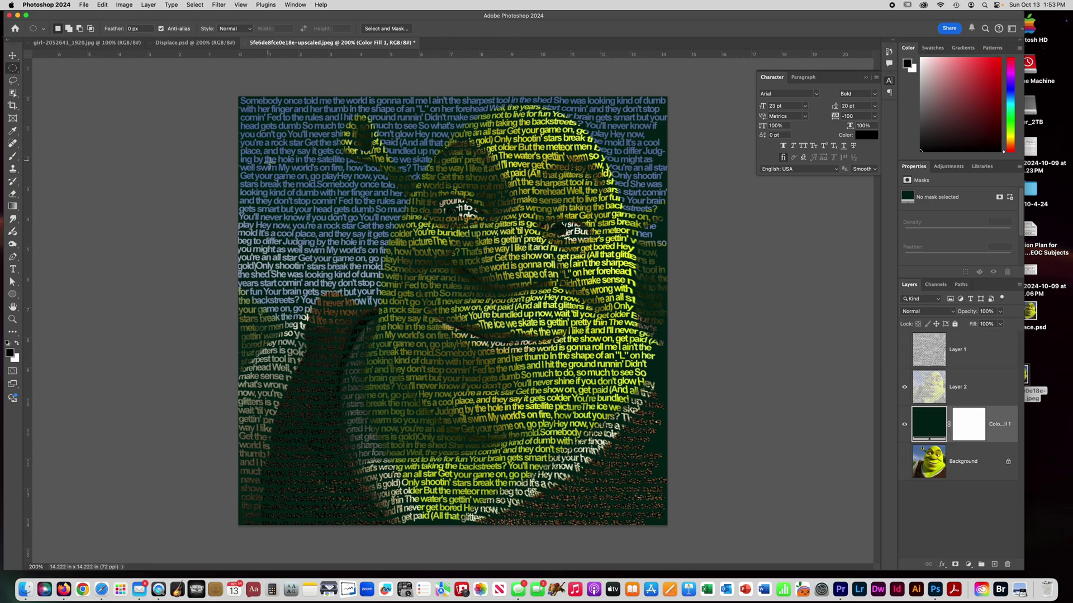
{"action": "key", "text": "super+minus"}
{"action": "key", "text": "super+minus"}
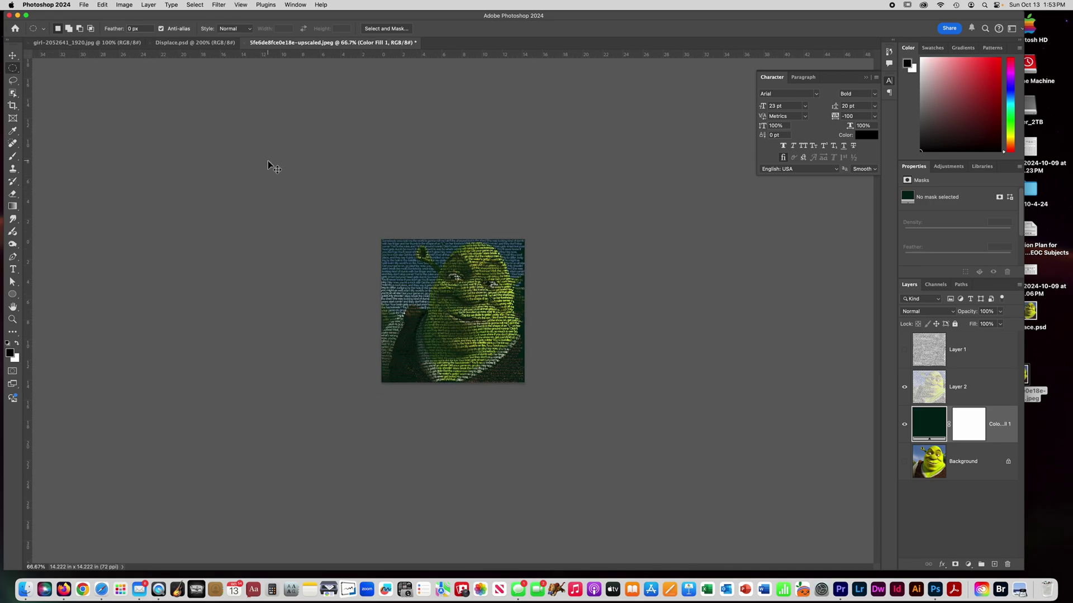
{"action": "key", "text": "super+plus"}
{"action": "key", "text": "super+plus"}
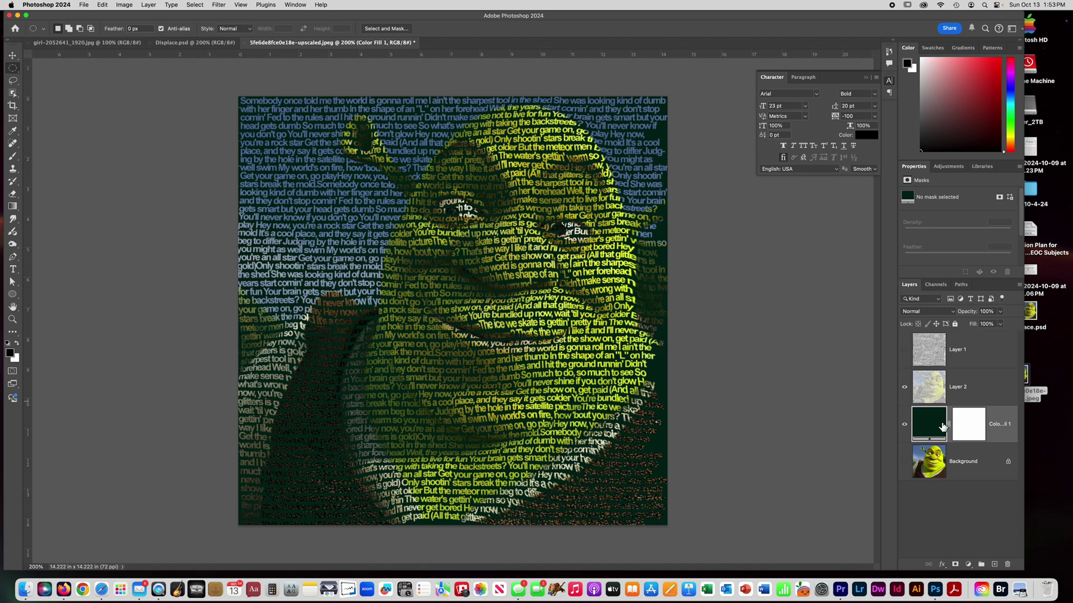
{"action": "double_click", "coordinate": [931, 425]}
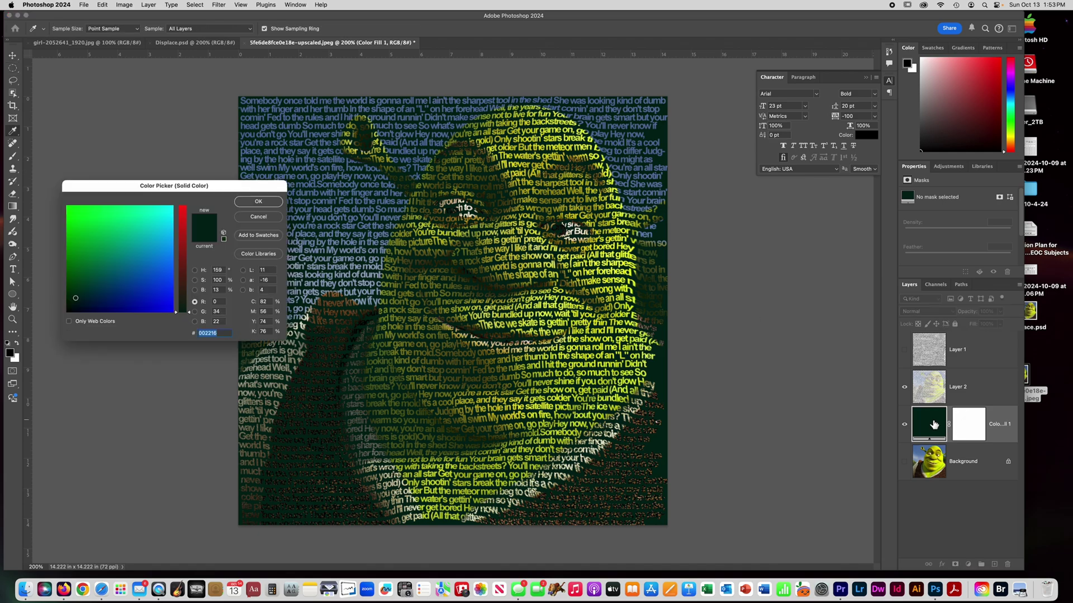
{"action": "left_click_drag", "start_coordinate": [134, 293], "coordinate": [100, 290]}
{"action": "left_click", "coordinate": [249, 202]}
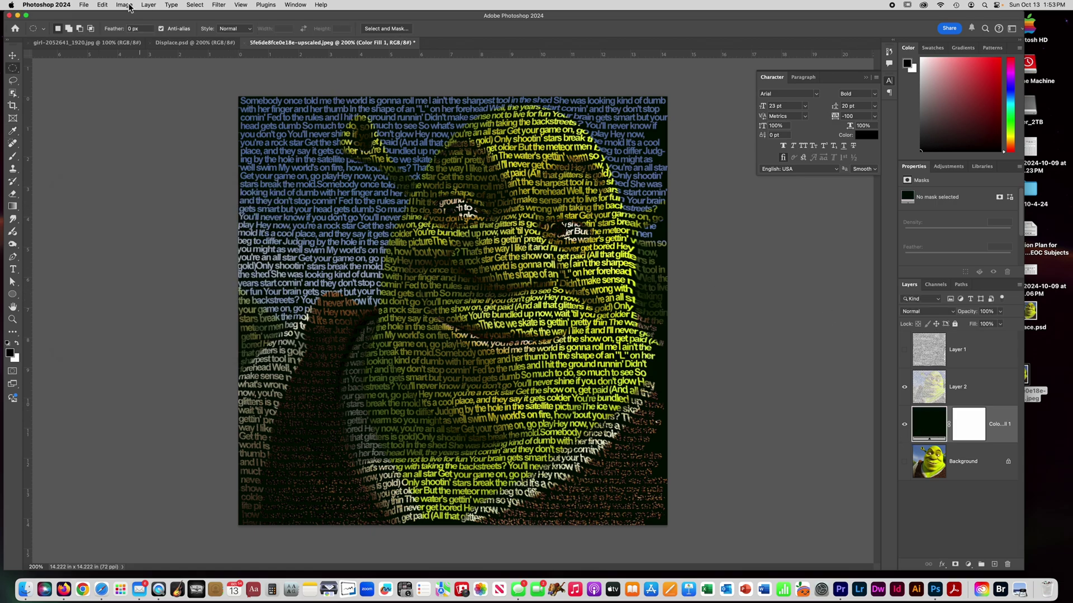
Step: Add a Gradient Fill 1 layer using a teal-green gradient preset
{"action": "left_click", "coordinate": [148, 7]}
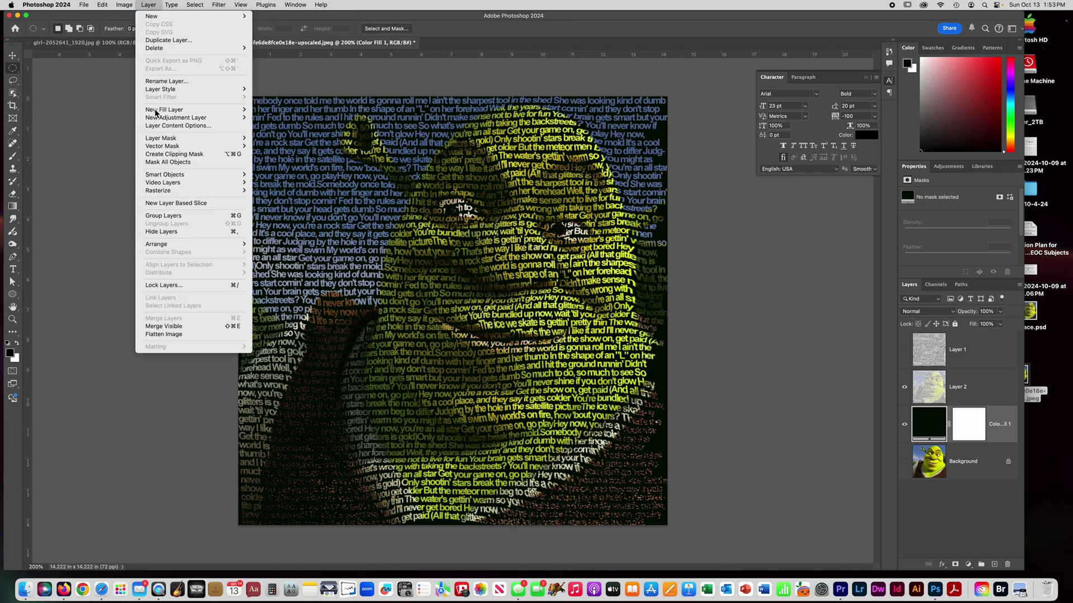
{"action": "mouse_move", "coordinate": [157, 111]}
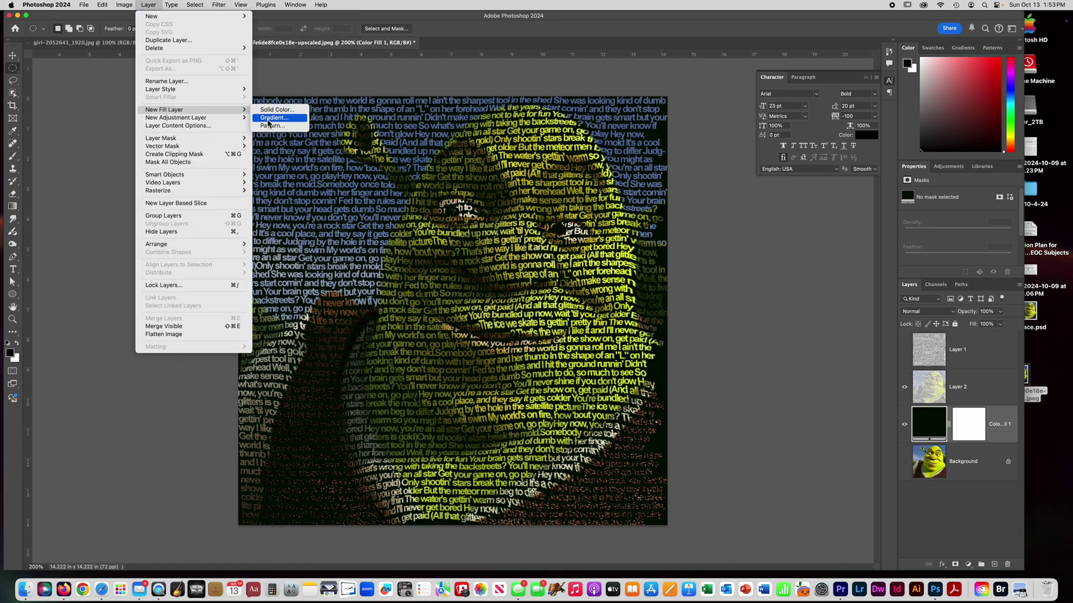
{"action": "left_click", "coordinate": [262, 119]}
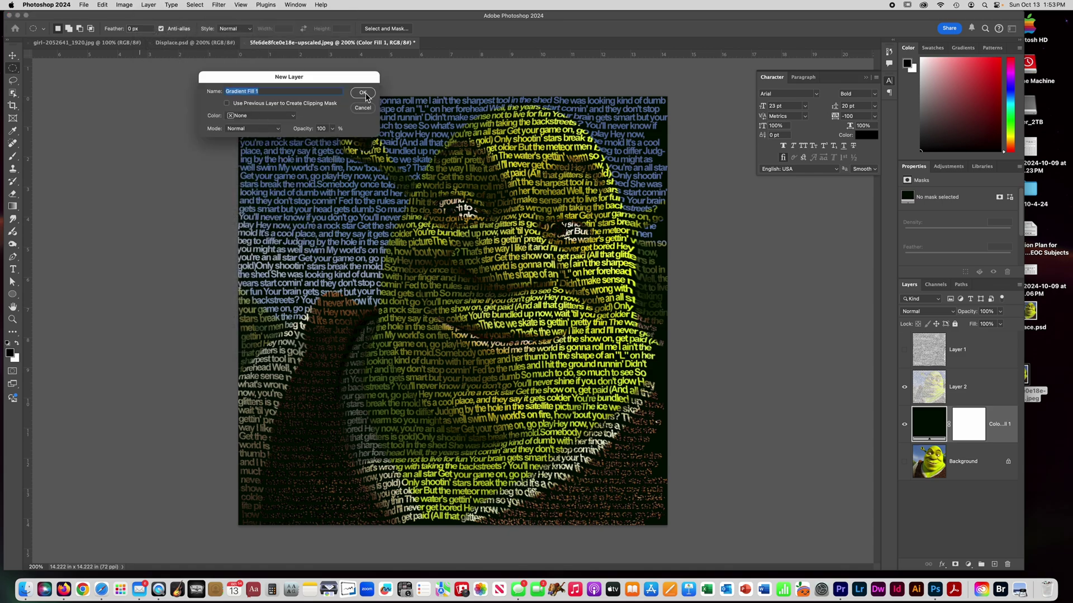
{"action": "left_click", "coordinate": [364, 93]}
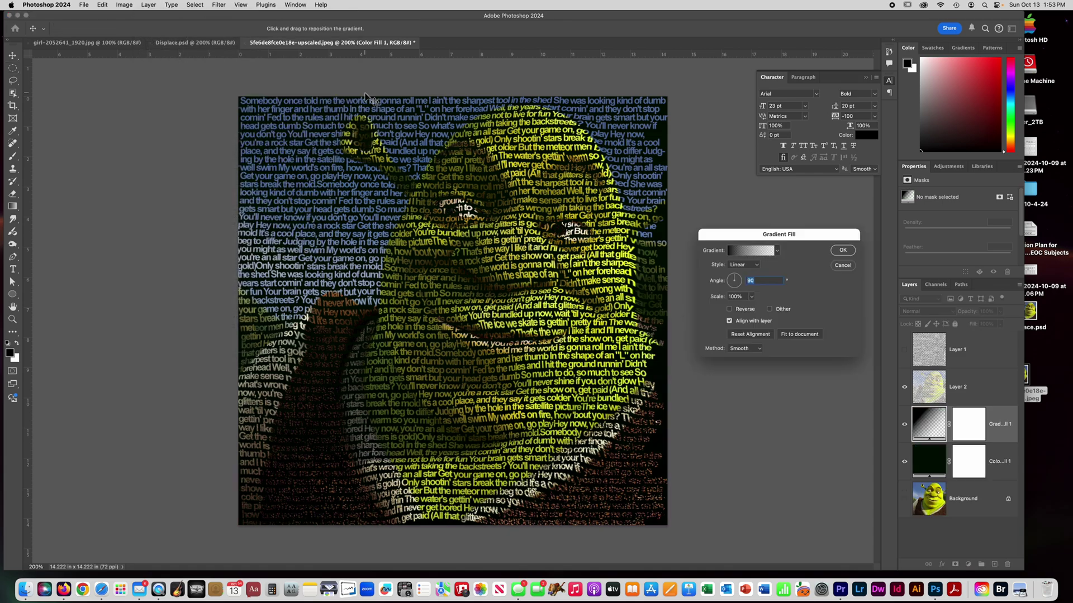
{"action": "left_click", "coordinate": [780, 255]}
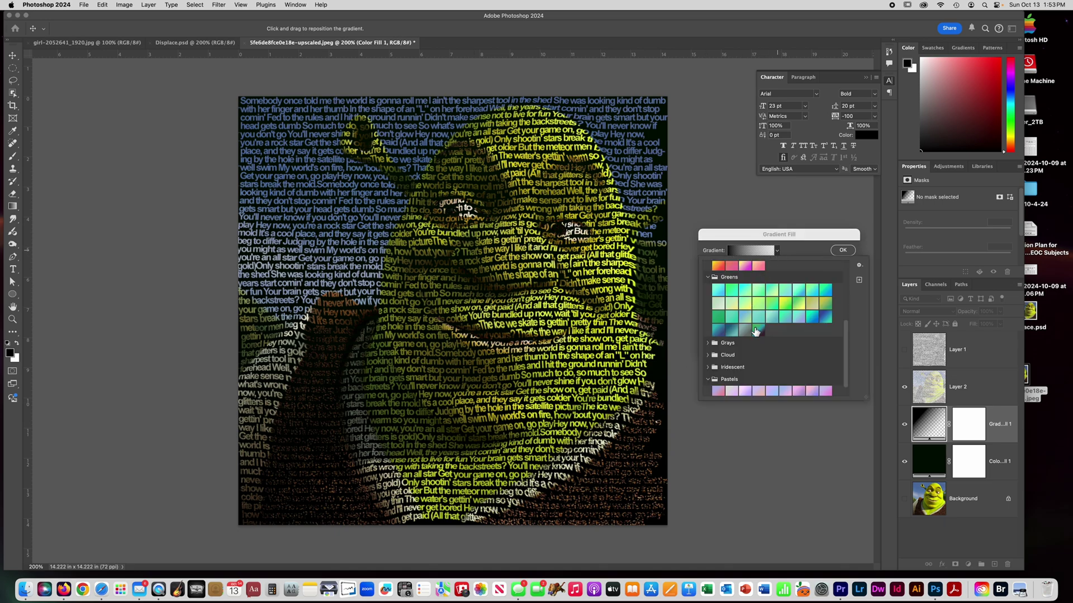
{"action": "left_click", "coordinate": [758, 331]}
{"action": "left_click", "coordinate": [719, 318]}
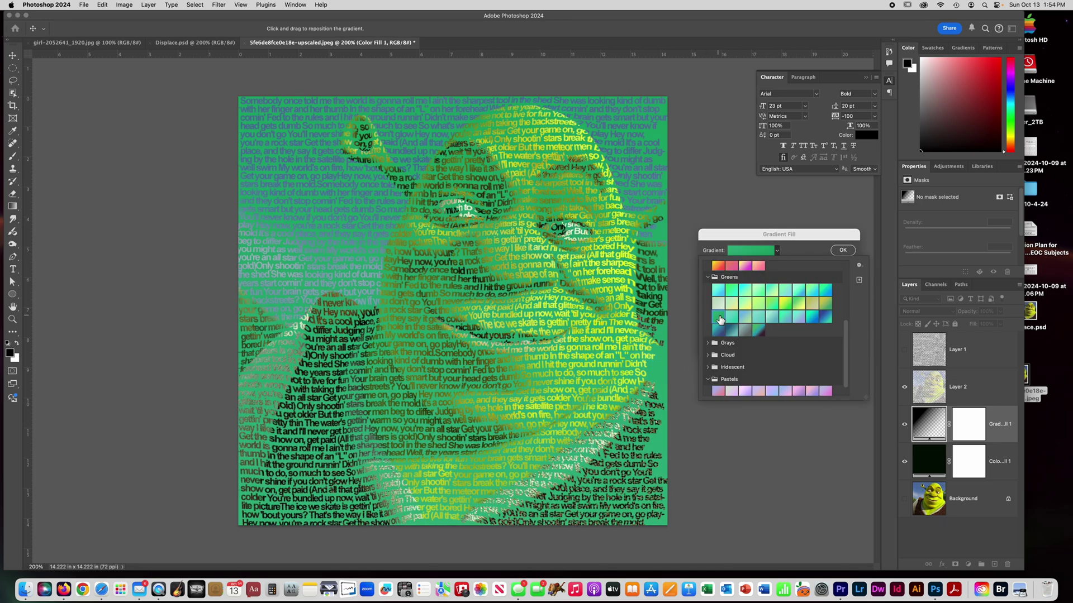
{"action": "left_click", "coordinate": [719, 266]}
{"action": "scroll", "coordinate": [760, 303], "scroll_direction": "down", "scroll_amount": 1}
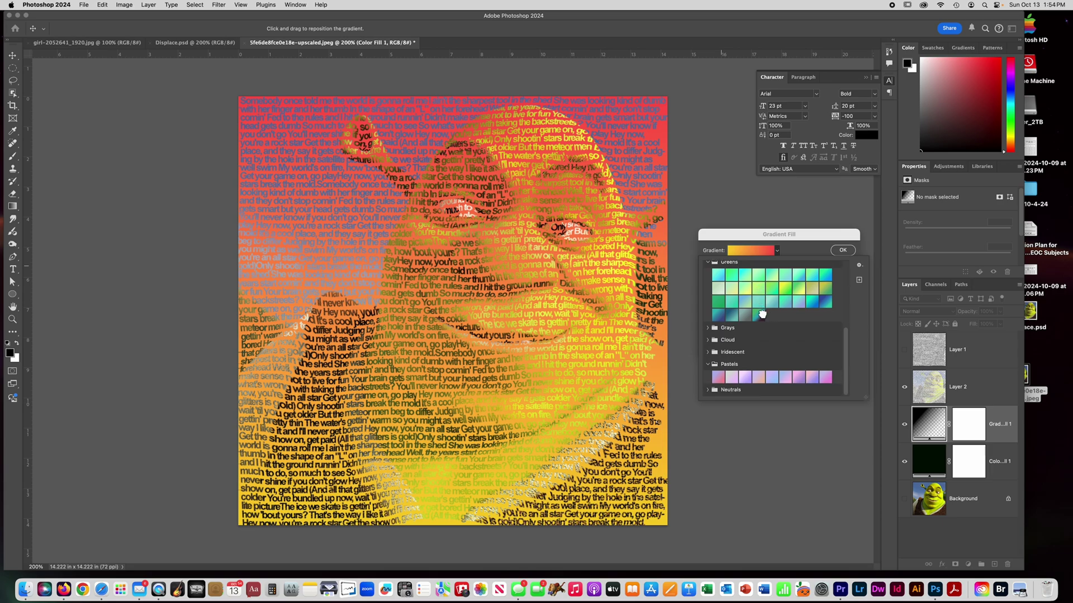
{"action": "left_click", "coordinate": [760, 316]}
Step: Set the gradient's left colour stop to black 000000, apply it, and compare with visibility toggled
{"action": "left_click", "coordinate": [742, 251]}
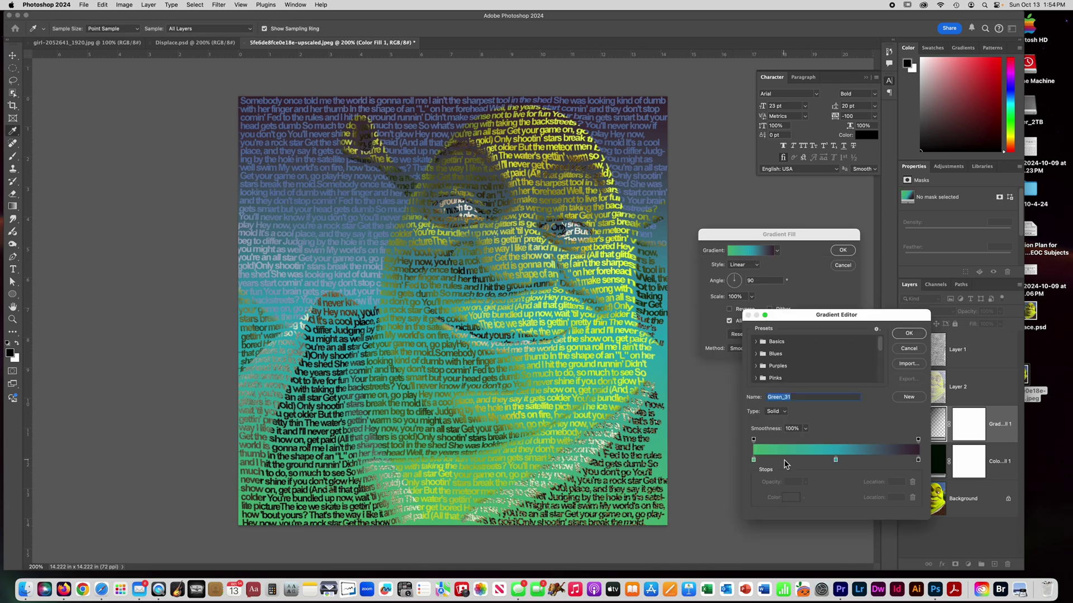
{"action": "left_click", "coordinate": [754, 461]}
{"action": "left_click", "coordinate": [788, 498]}
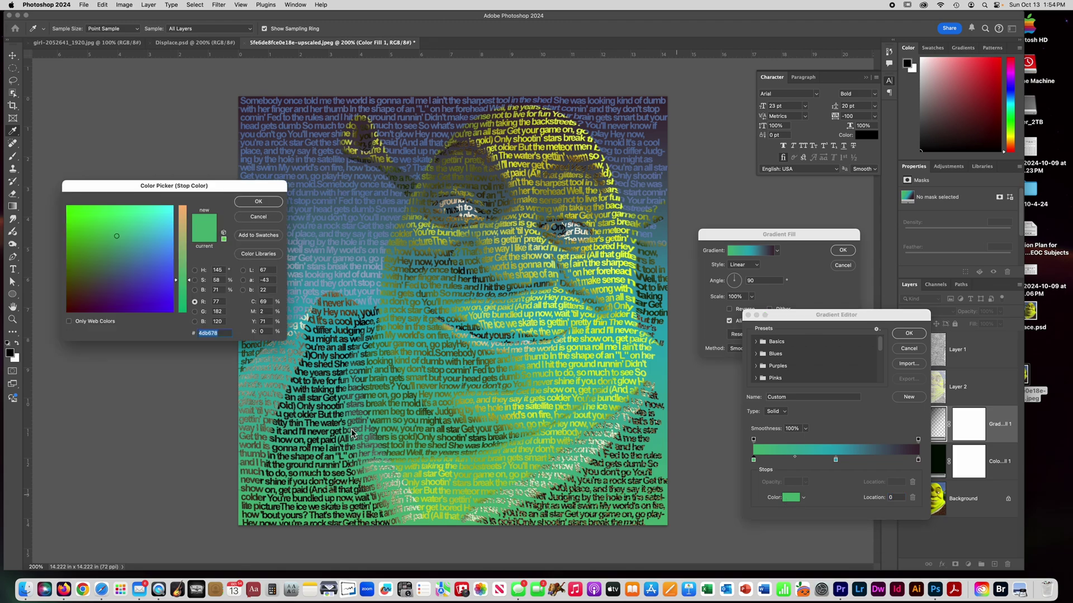
{"action": "left_click", "coordinate": [67, 311]}
{"action": "left_click_drag", "start_coordinate": [176, 282], "coordinate": [184, 325]}
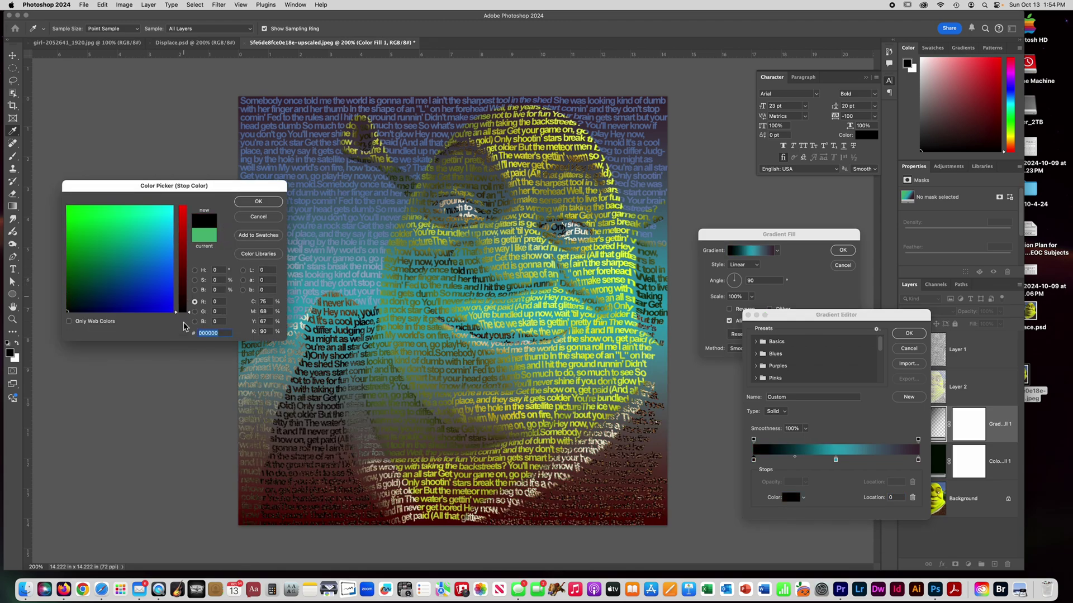
{"action": "left_click", "coordinate": [258, 201]}
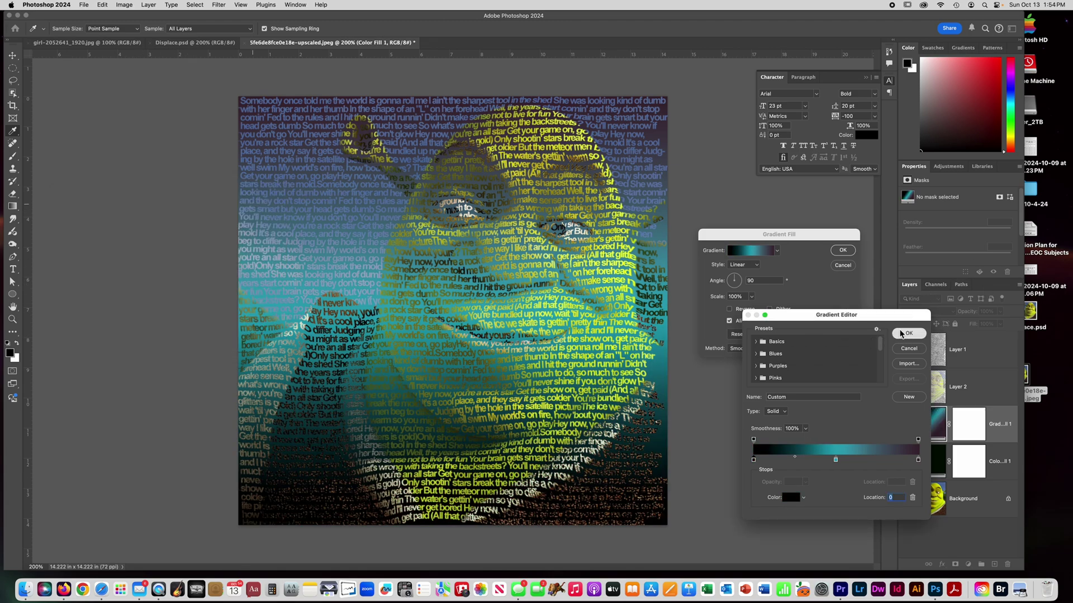
{"action": "left_click", "coordinate": [901, 333]}
{"action": "left_click", "coordinate": [842, 250]}
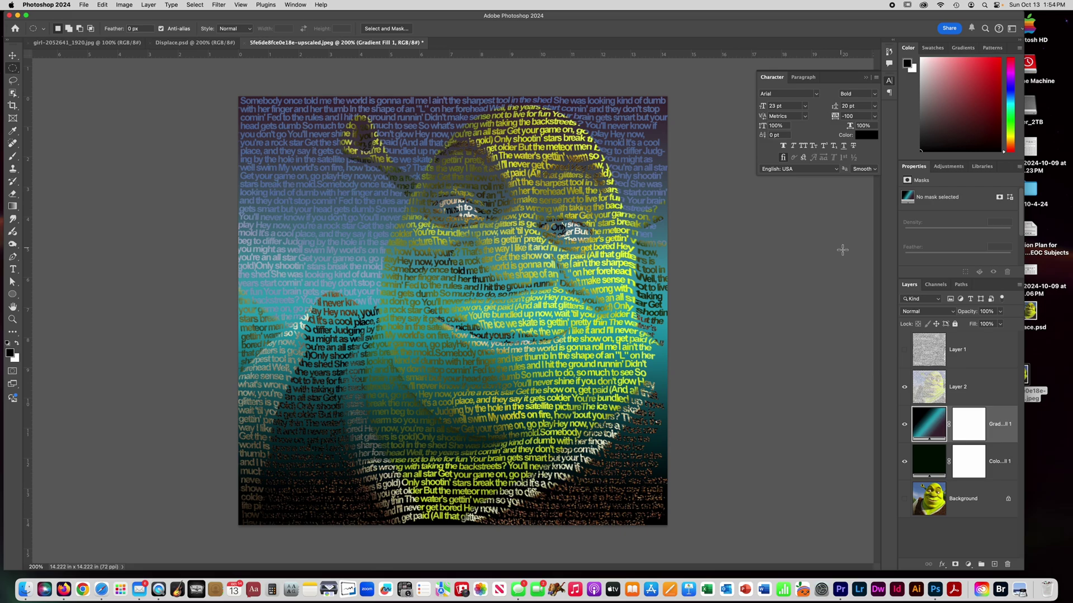
{"action": "left_click", "coordinate": [906, 426]}
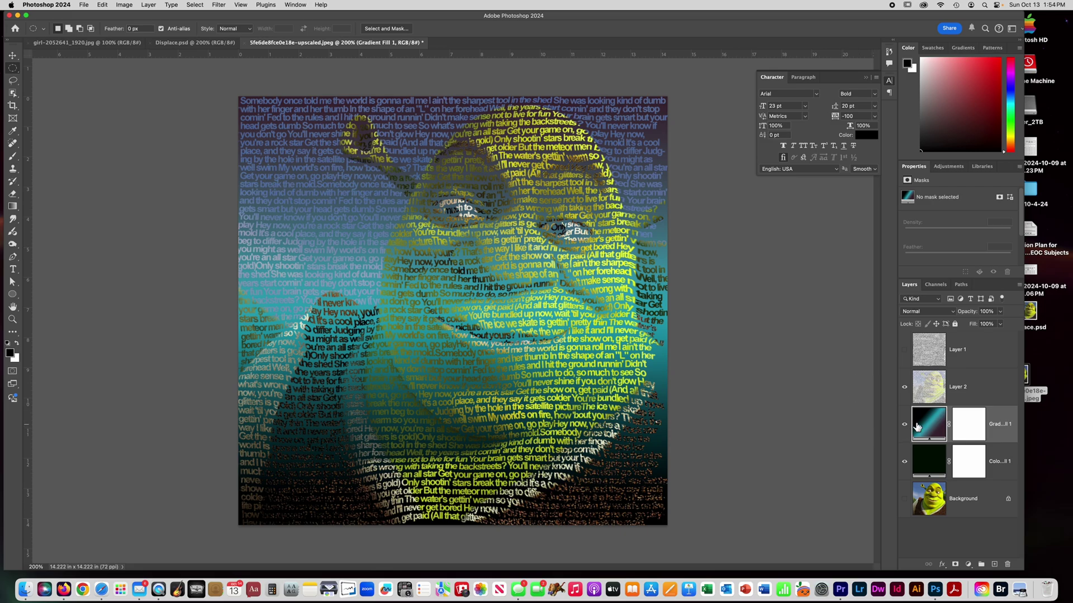